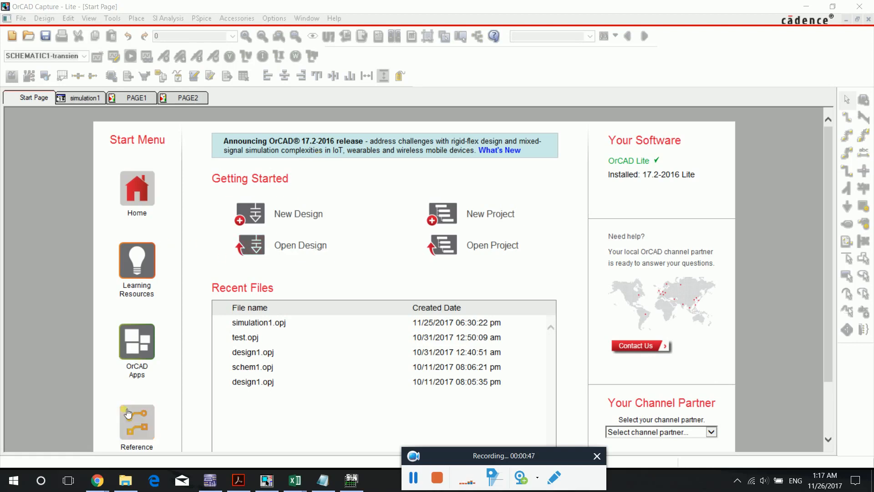
- Check the MOSFET Q1's instance parameters in the Multisim reference circuit, then switch back to OrCAD Capture
click(211, 481)
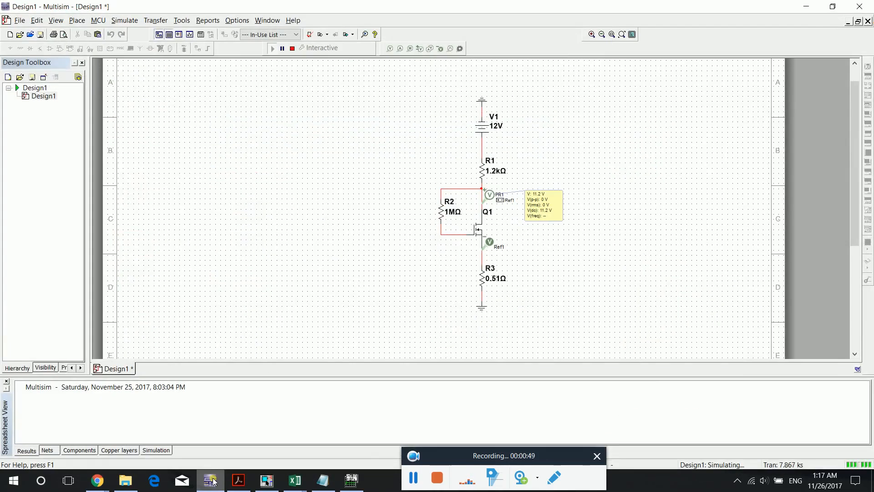
double_click(482, 233)
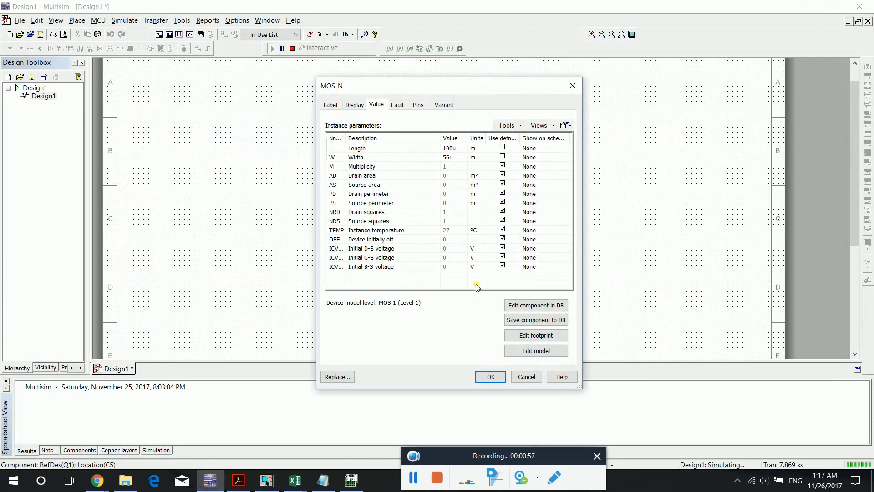
click(530, 377)
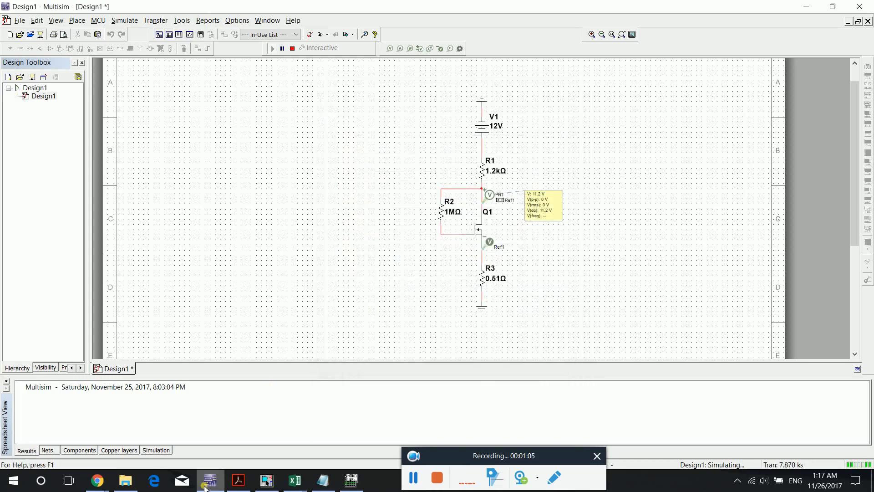
click(267, 480)
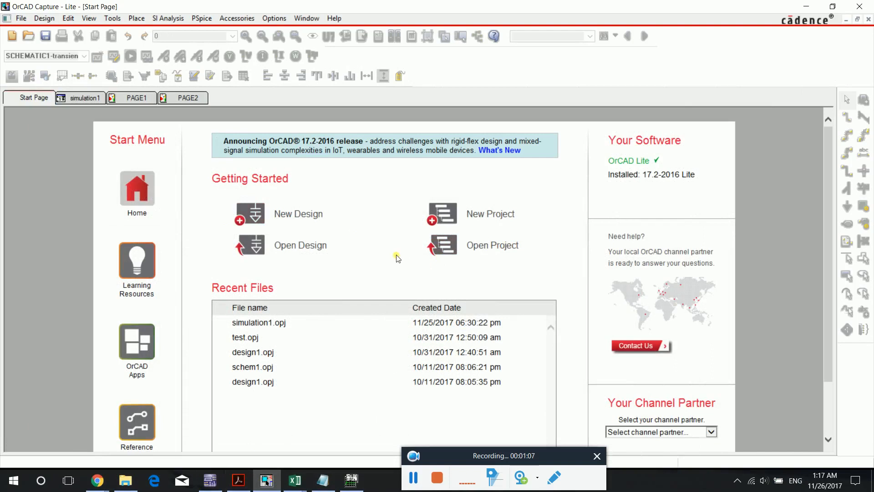
click(476, 215)
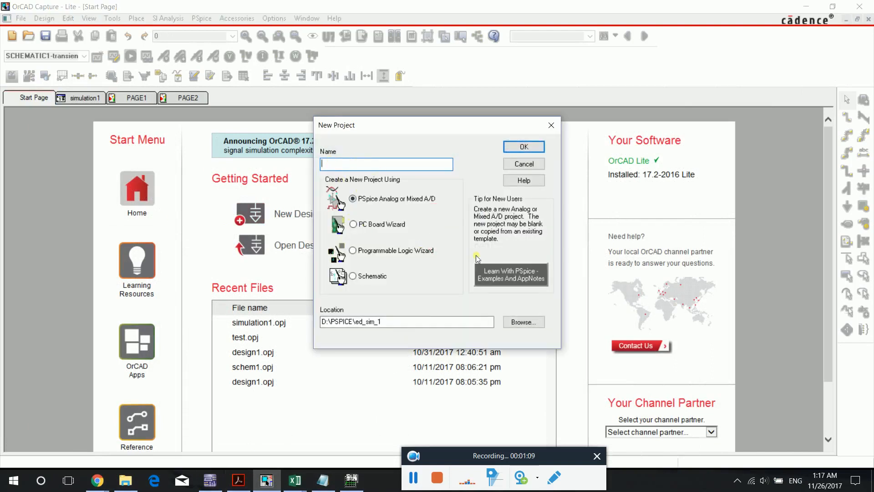
click(521, 165)
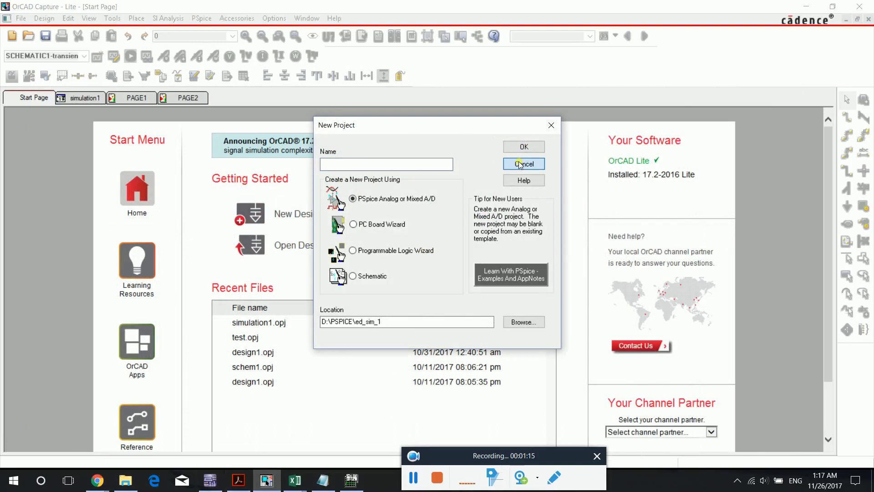
click(520, 165)
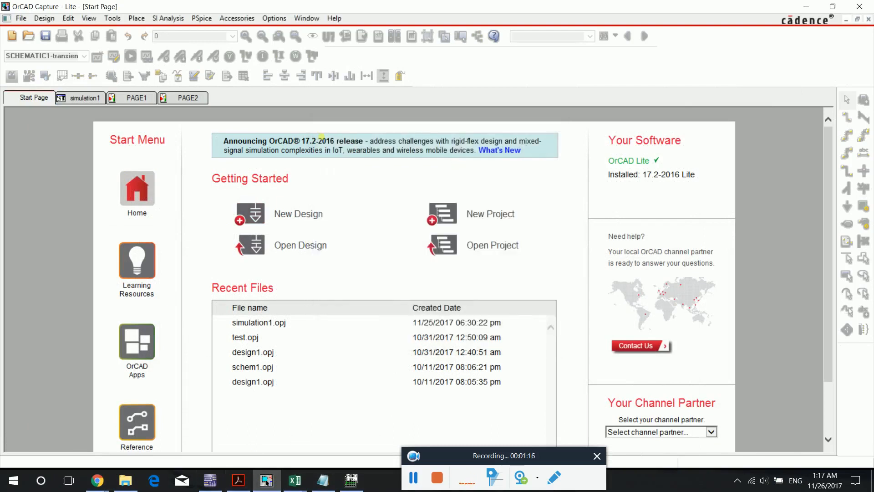
- Open the schematic page PAGE1 and start the Place Part command
click(95, 98)
click(127, 99)
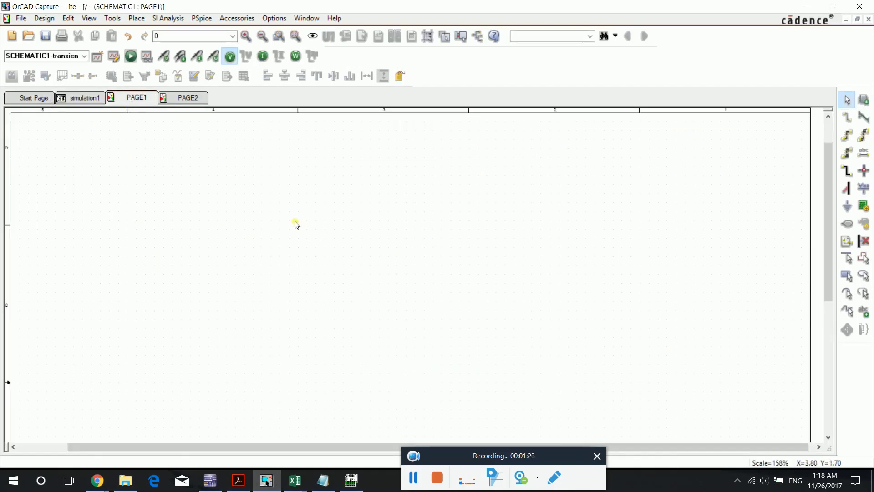
click(864, 101)
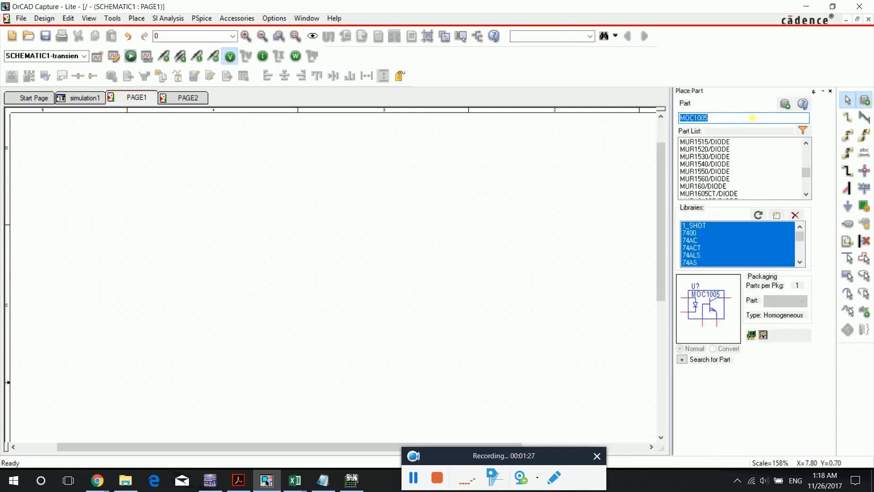
click(777, 215)
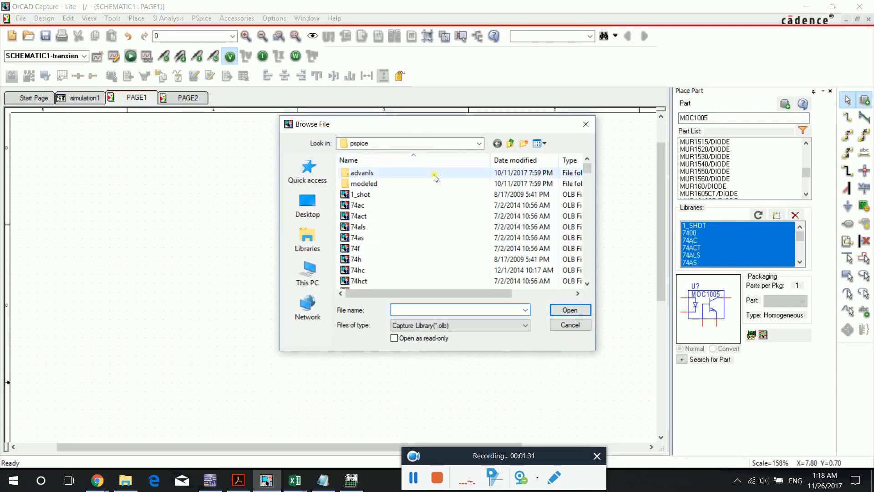
click(433, 174)
key(ctrl+a)
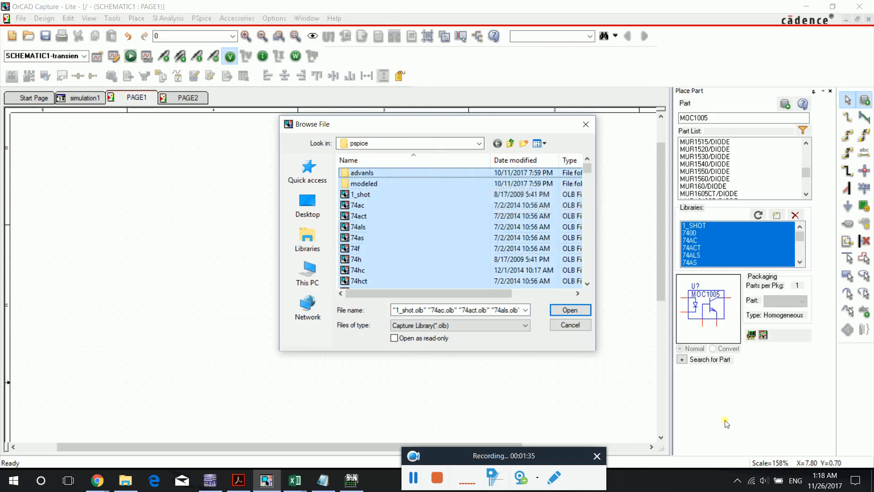
click(579, 331)
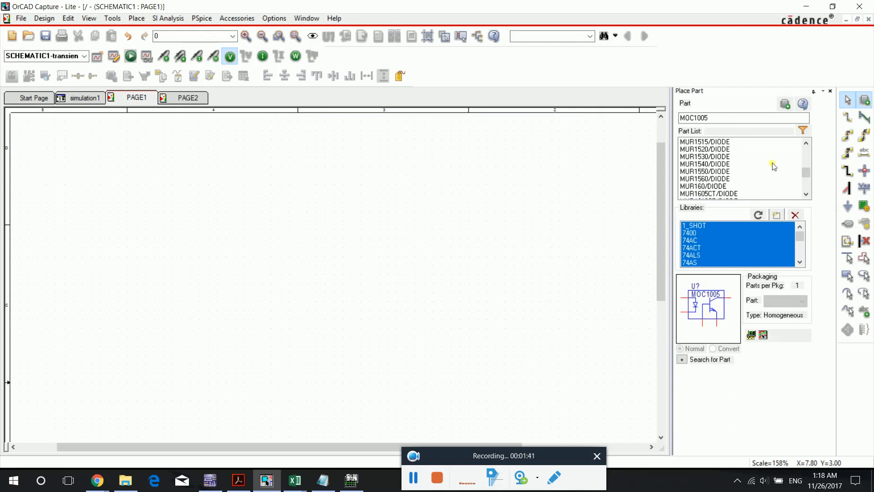
- Browse the part list, preview the LT1363/LT part from the LIN_TECH library, and leave part placement without placing anything
drag(807, 176, 805, 170)
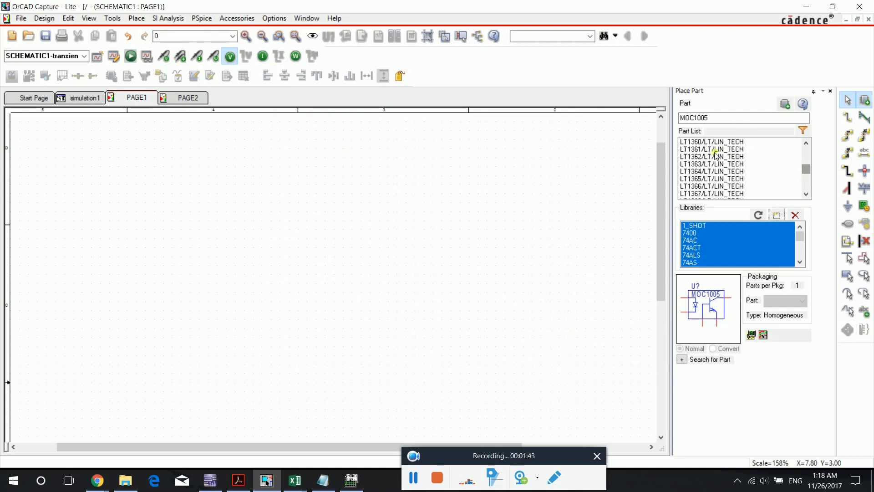
click(699, 150)
click(695, 164)
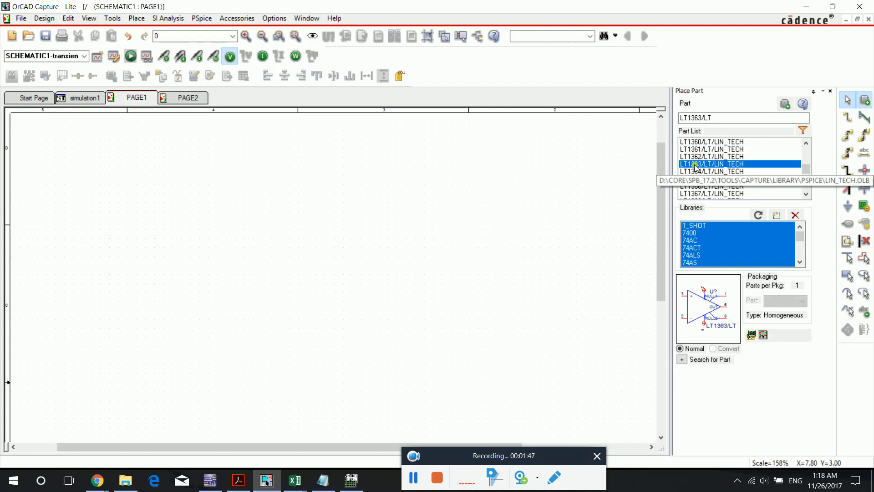
click(868, 101)
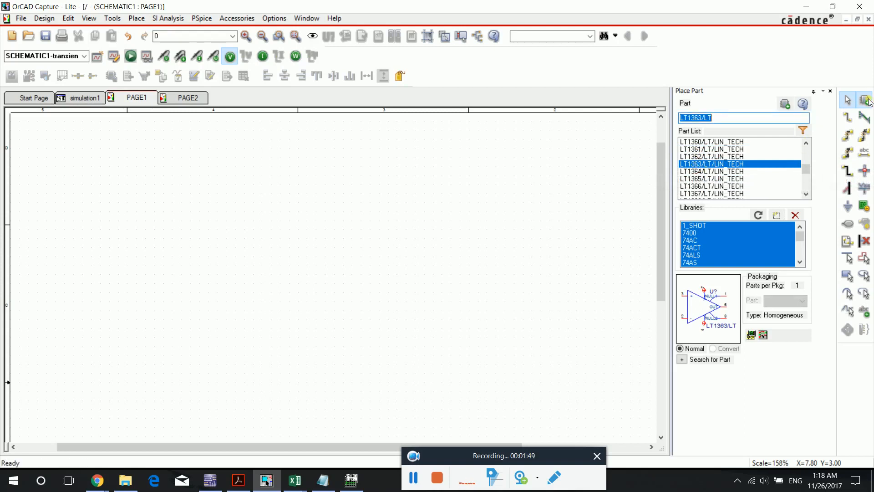
click(830, 91)
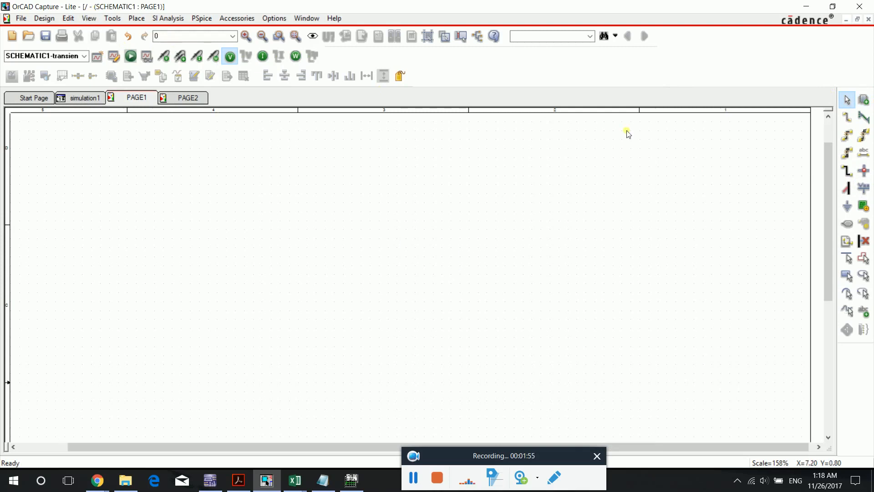
click(864, 100)
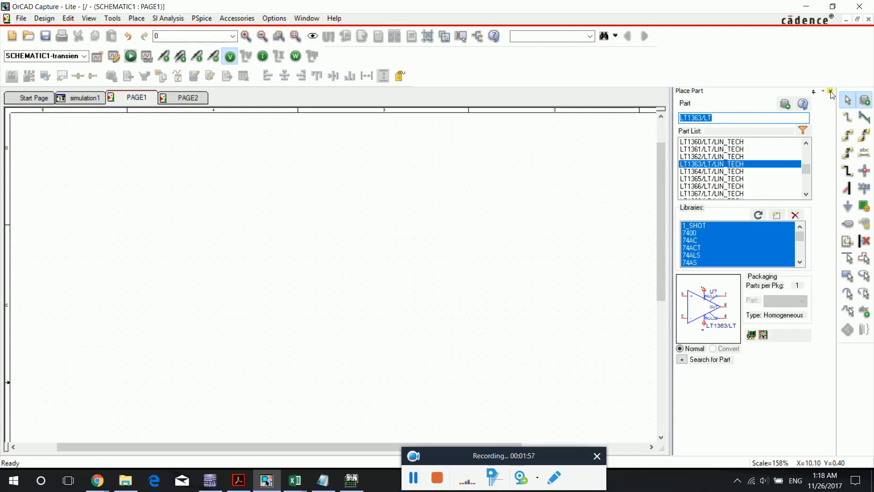
click(830, 91)
click(262, 165)
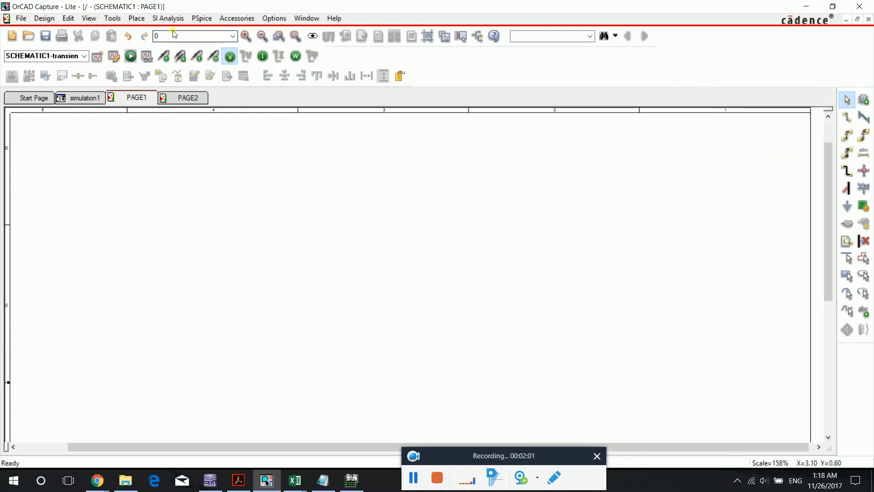
- Place three R resistors rotated vertically on PAGE1: two in one column with a wide gap and one offset to the left between them
drag(181, 37, 105, 41)
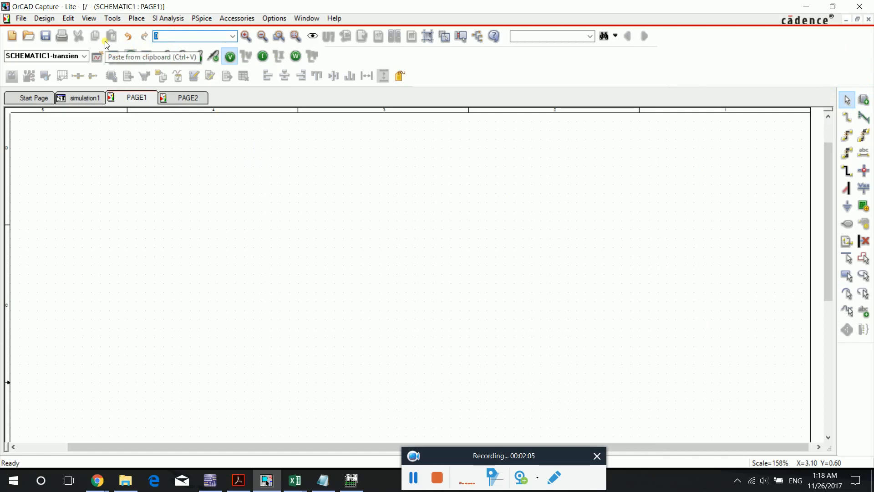
text(R)
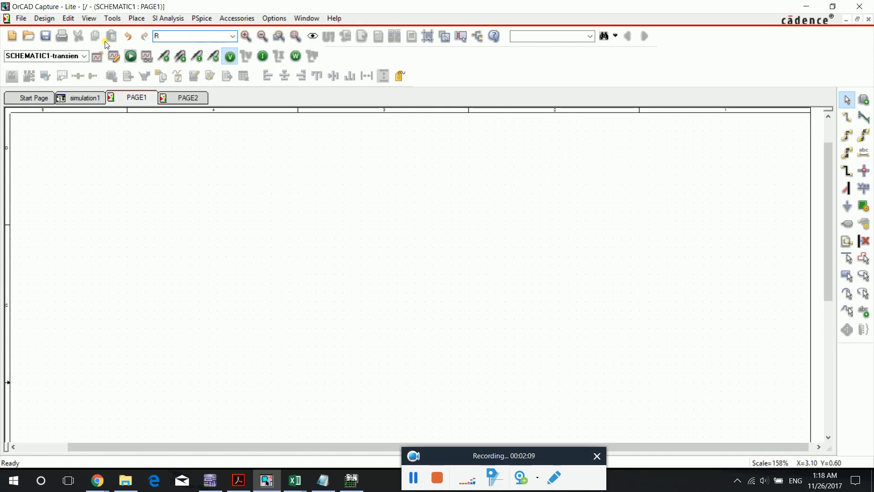
key(Return)
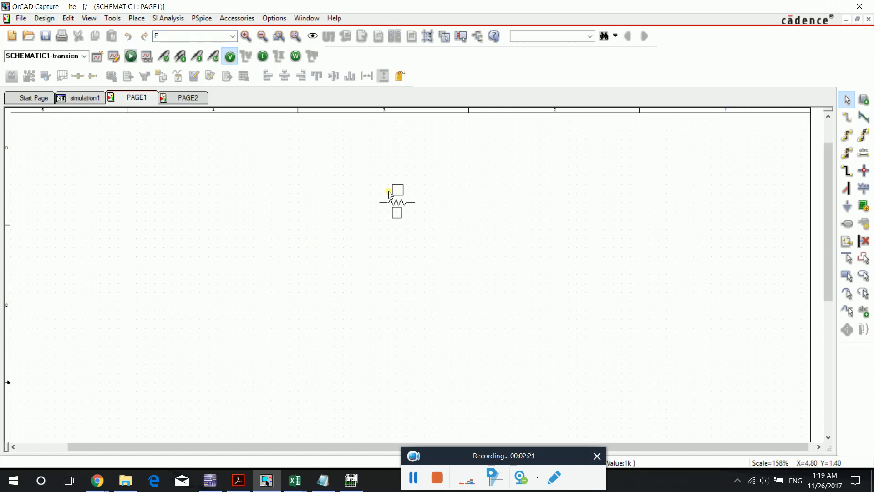
key(r)
click(433, 196)
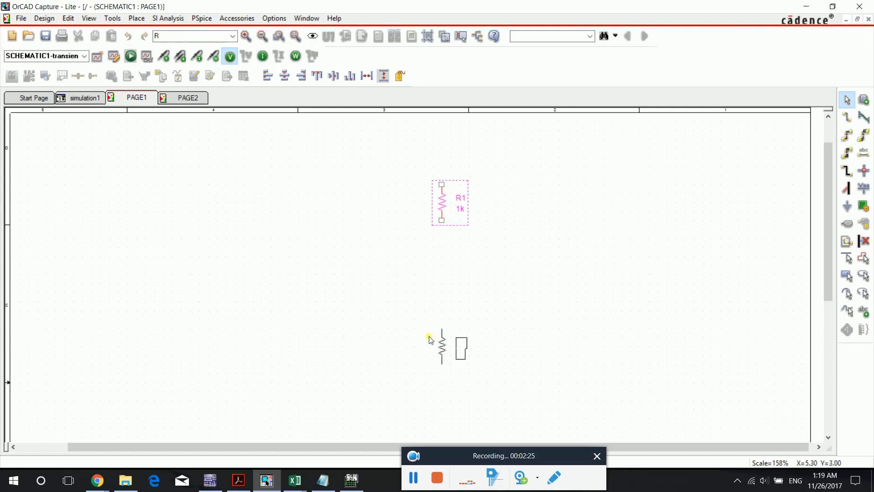
key(Escape)
click(433, 363)
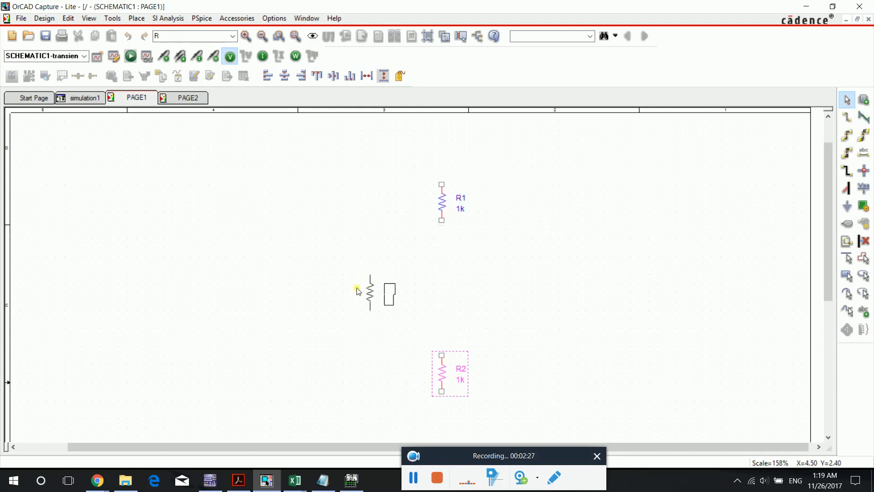
click(361, 293)
key(Escape)
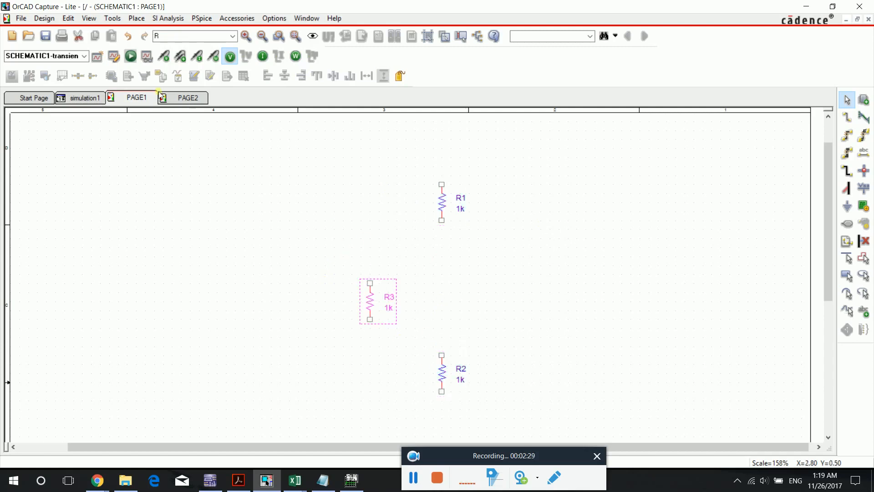
- Place a VDC source directly above R1, rotated upside down so its positive terminal faces the resistor
scroll(356, 190, up, 1)
click(168, 38)
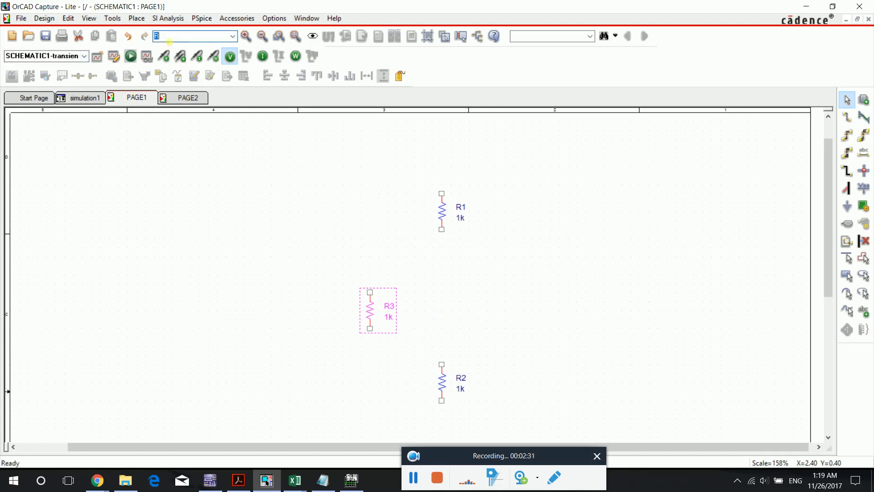
text(VDC)
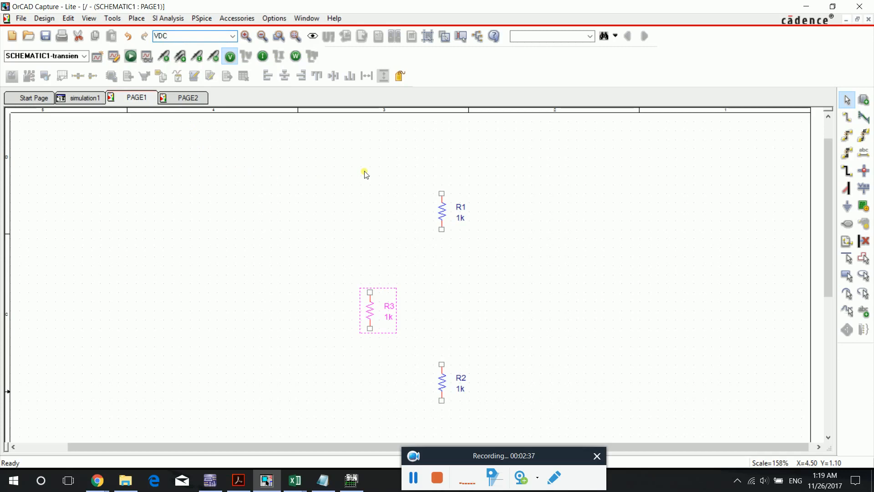
key(Return)
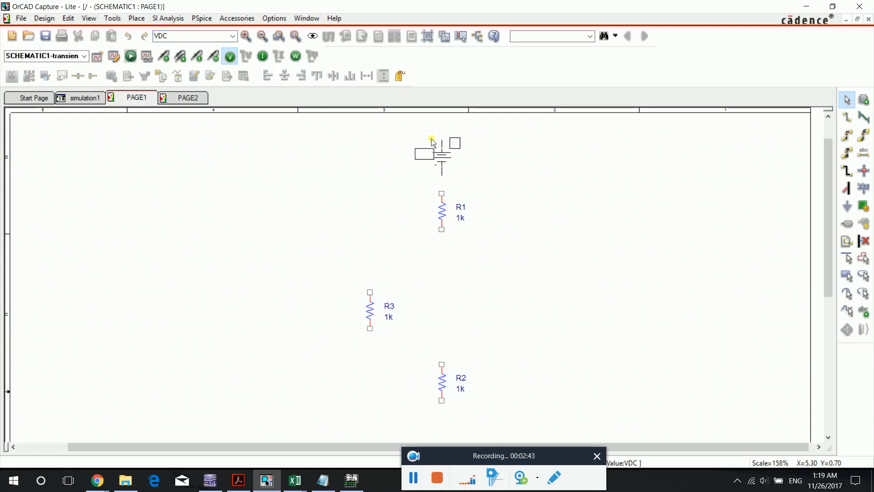
key(r)
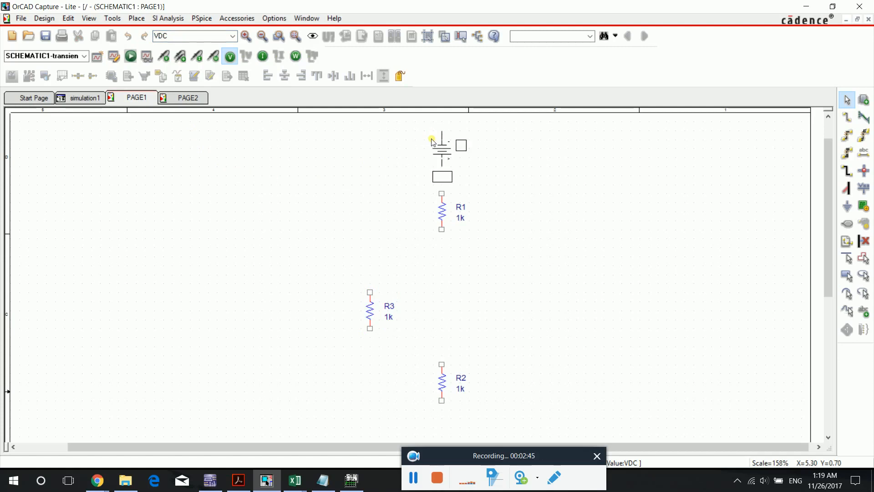
key(Escape)
click(433, 146)
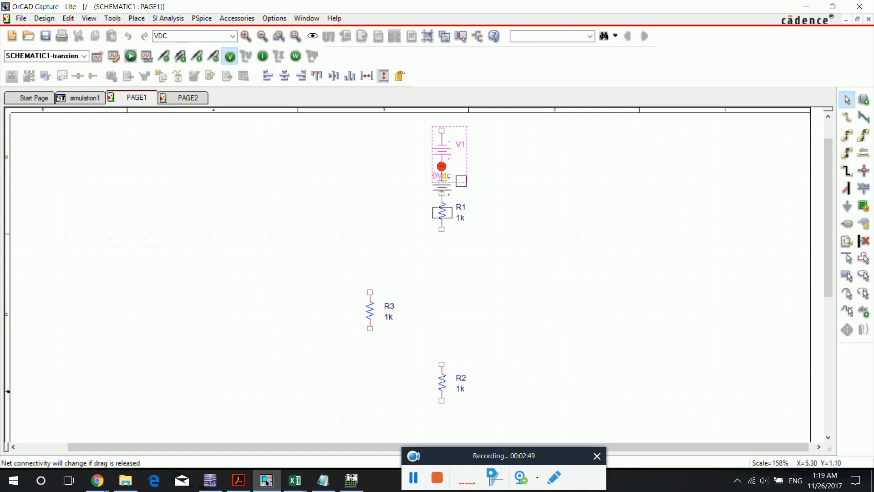
key(Escape)
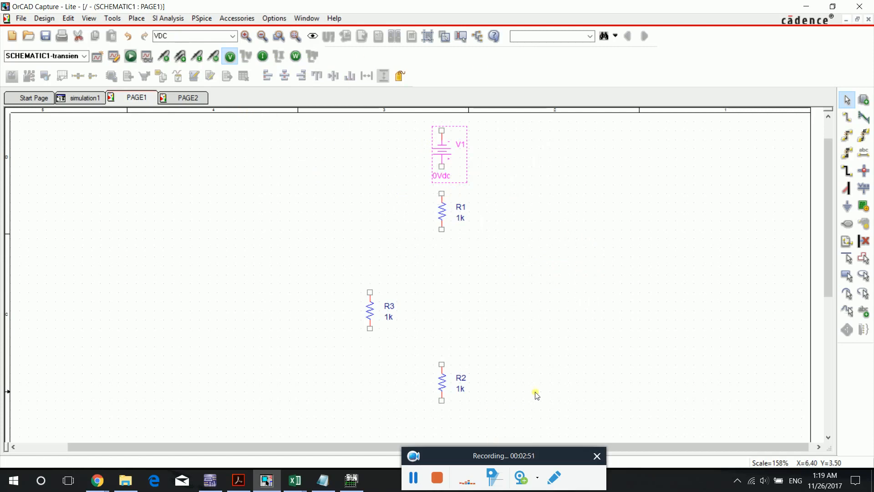
- Place an MbreakN3 MOSFET between R1 and R2, in line with the resistor column
click(175, 35)
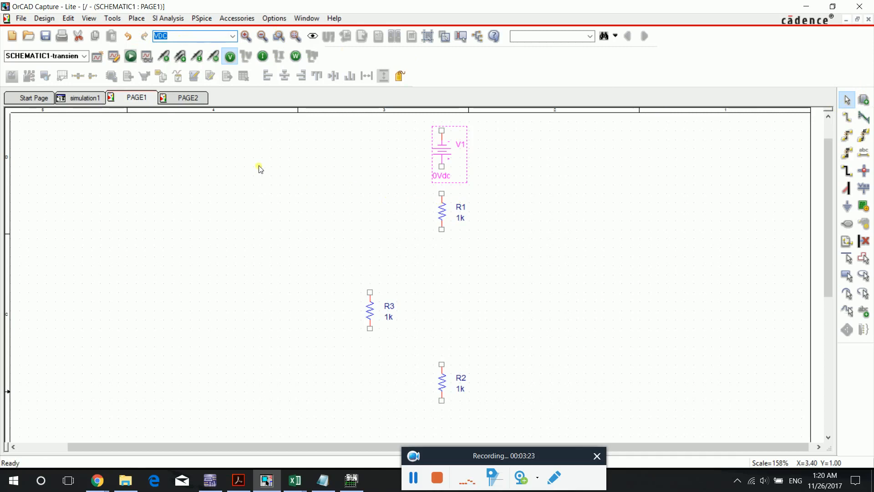
text(MbreakN3)
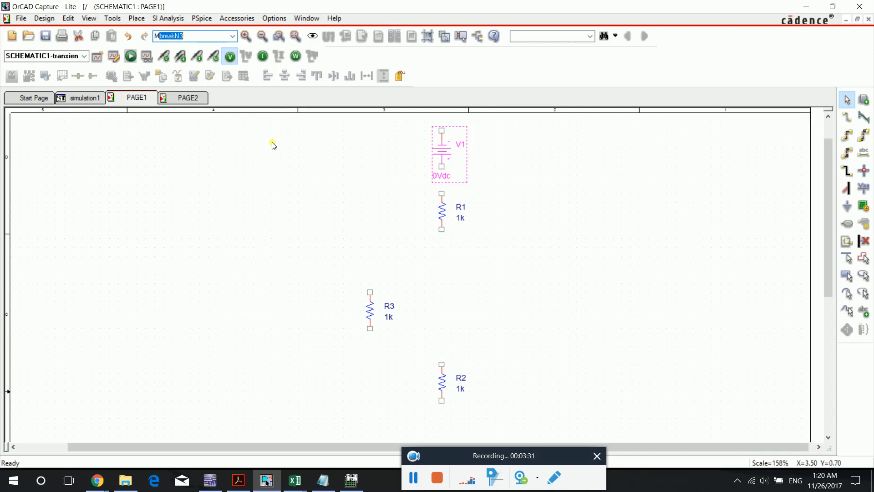
key(Return)
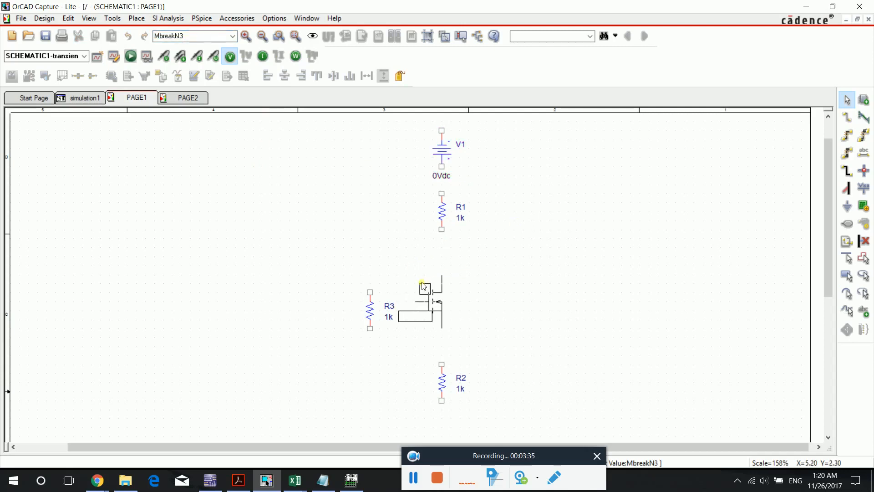
click(425, 278)
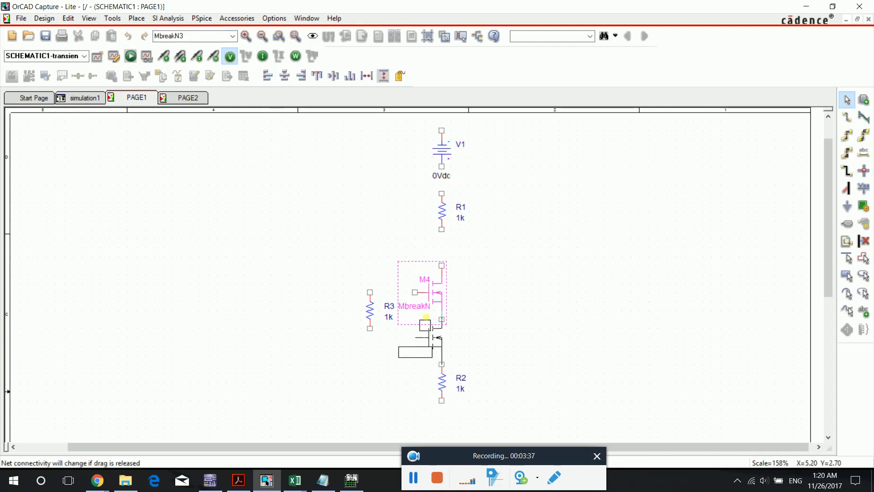
key(Escape)
- Place two 0 ground symbols: one rotated upside down above V1 and one upright below R2
text(0)
key(Return)
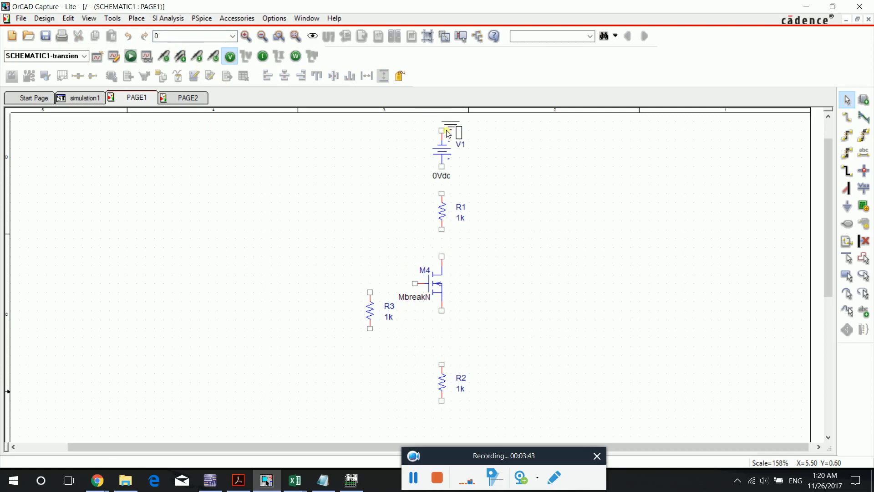
scroll(592, 241, up, 1)
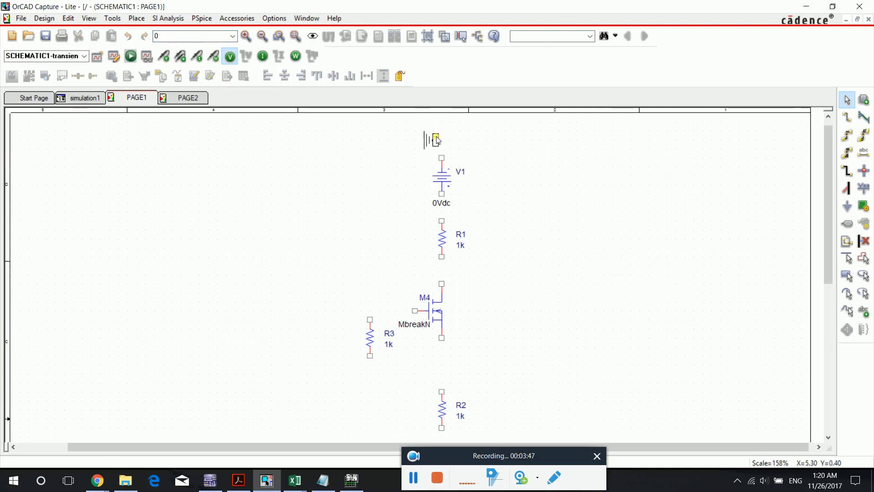
key(Escape)
scroll(483, 215, down, 5)
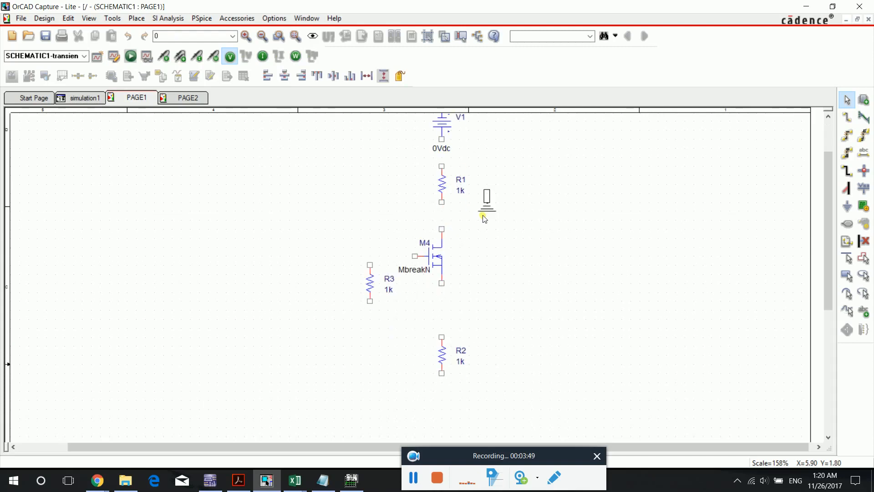
key(r)
key(r)
click(444, 317)
key(Escape)
- Move R3 upward so it sits just above the level of the MOSFET gate
scroll(376, 242, up, 1)
drag(376, 241, 370, 172)
scroll(572, 248, up, 2)
click(557, 273)
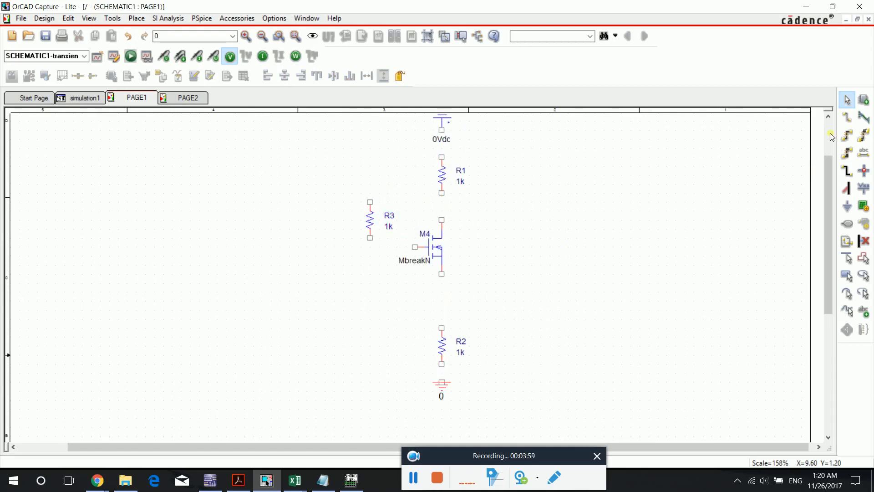
- Wire the upper ground to V1's negative terminal and V1's positive terminal to the top of R1
click(847, 117)
scroll(467, 233, up, 3)
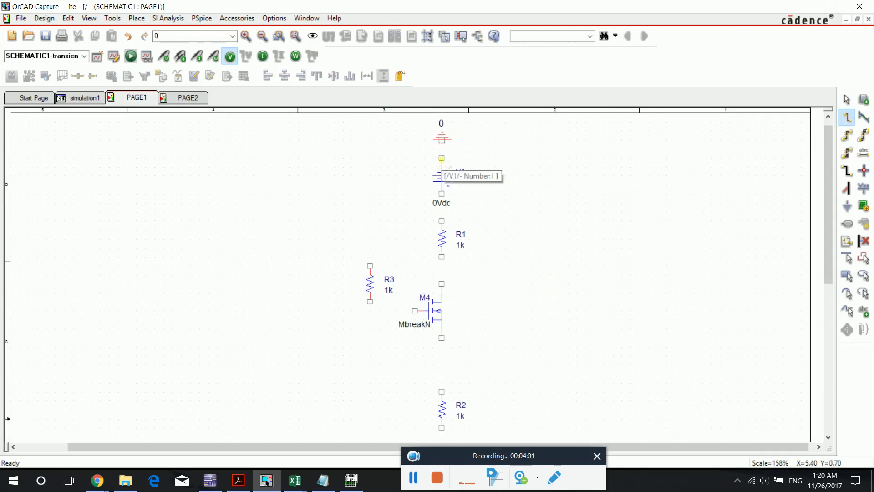
click(442, 140)
click(442, 157)
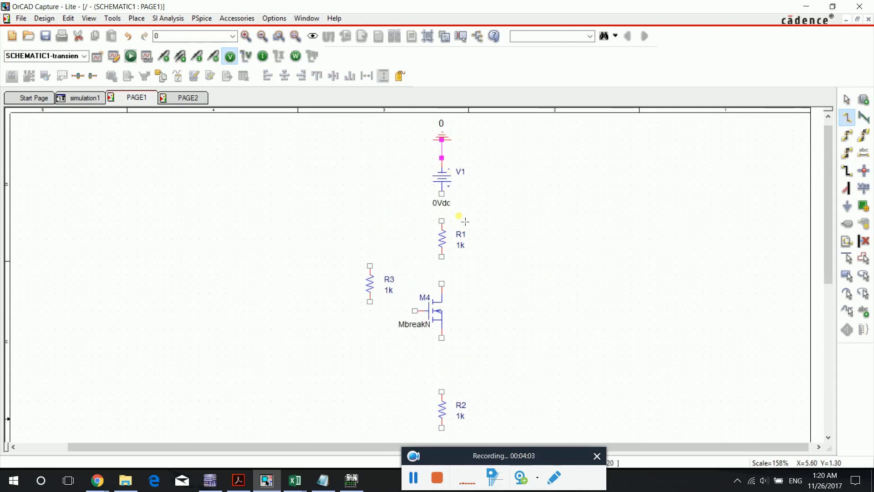
click(442, 194)
click(449, 226)
- Wire R1 to the MOSFET's drain, its source to R2, and R2 to the lower ground
scroll(483, 250, down, 1)
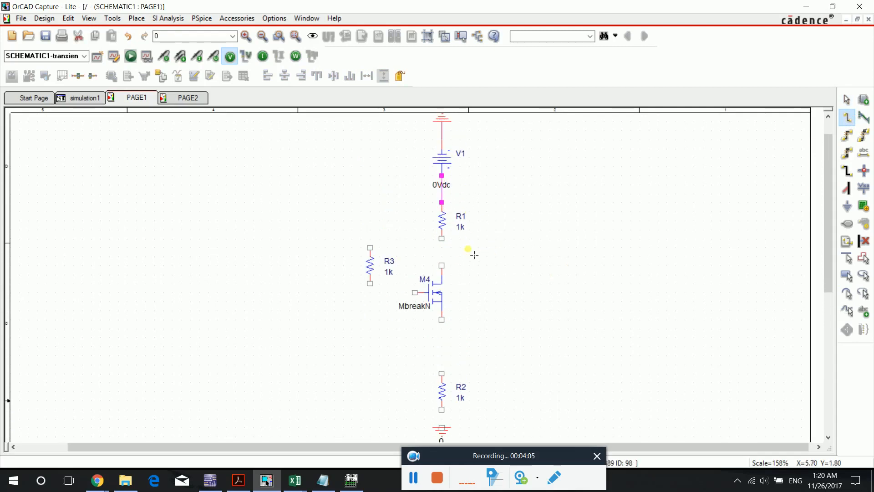
click(449, 264)
scroll(449, 269, down, 2)
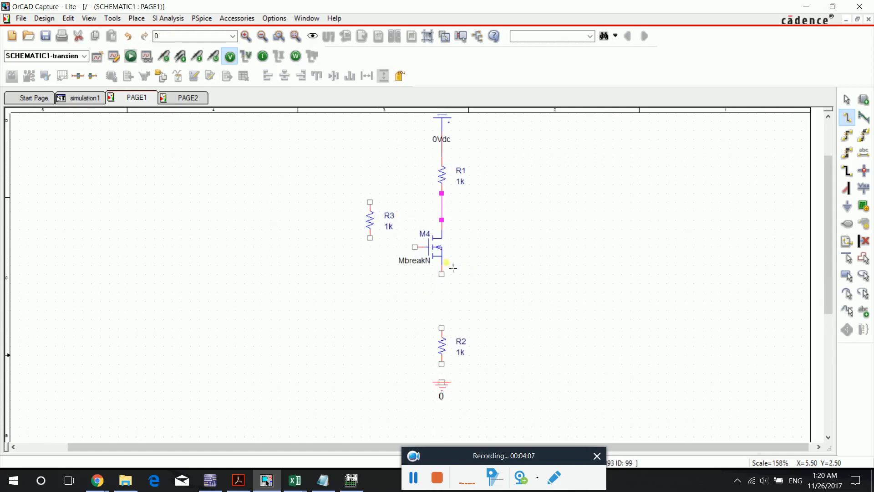
click(449, 278)
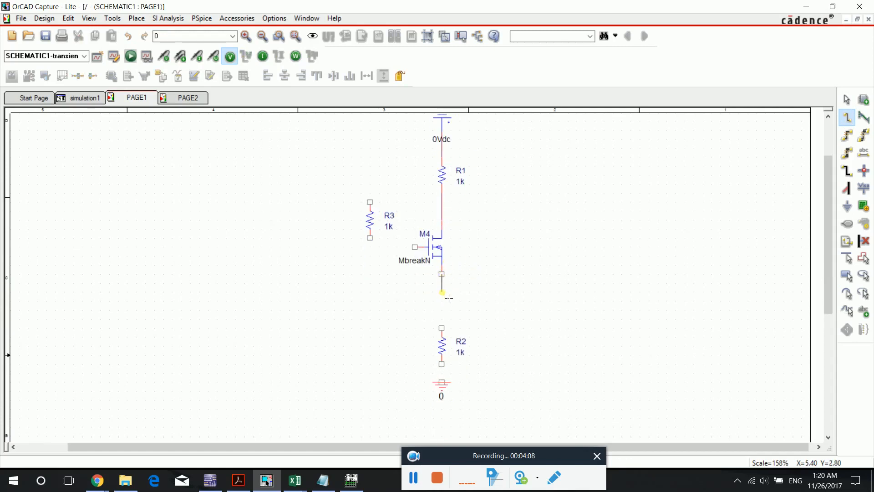
click(442, 328)
scroll(447, 342, down, 1)
drag(448, 342, 448, 369)
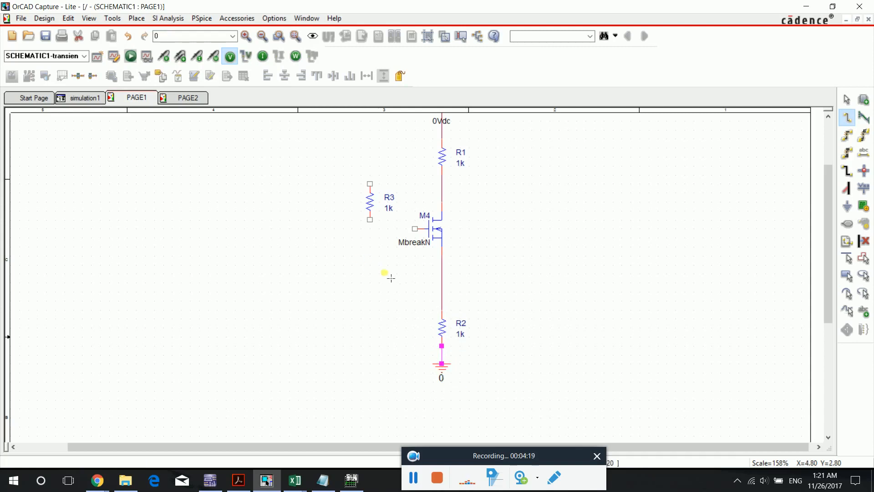
- Wire R3 between the MOSFET's gate and the wire joining R1 to the drain
scroll(387, 275, up, 2)
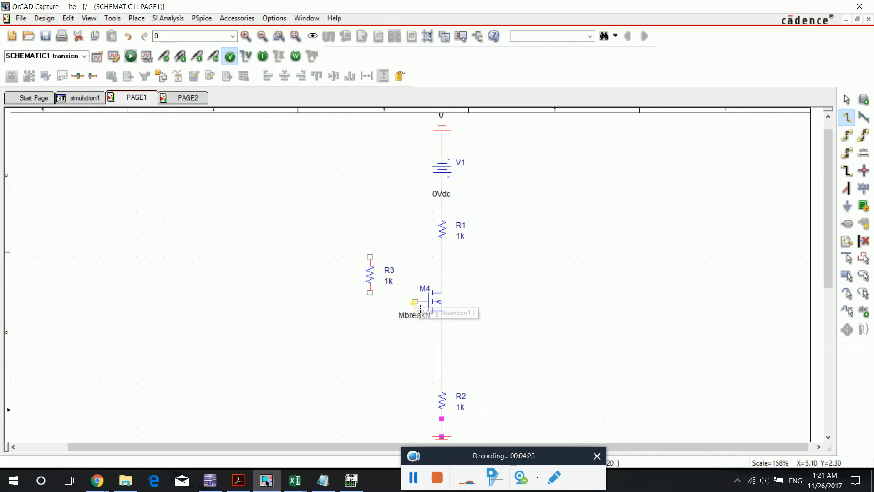
click(415, 301)
click(370, 293)
click(369, 256)
click(449, 258)
key(Escape)
click(349, 275)
- Move R2 and the lower ground symbol upward, closer to the MOSFET
scroll(486, 271, down, 1)
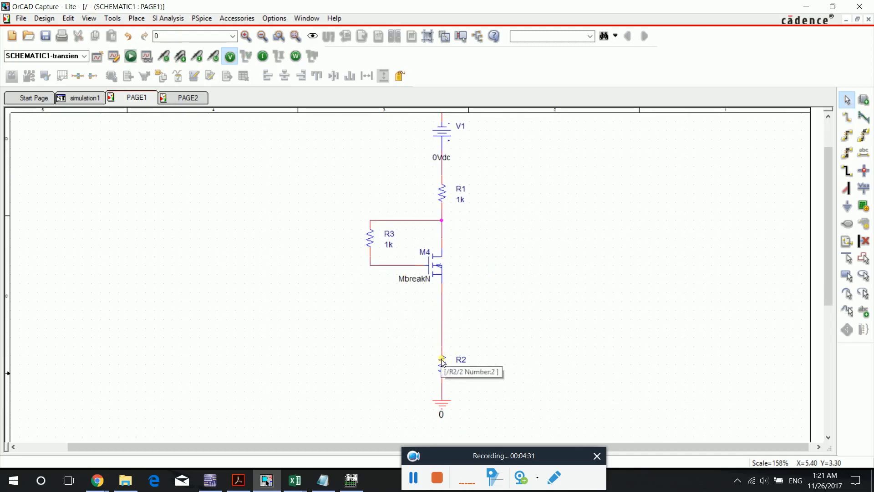
drag(443, 357, 443, 322)
drag(444, 402, 445, 368)
scroll(503, 342, up, 1)
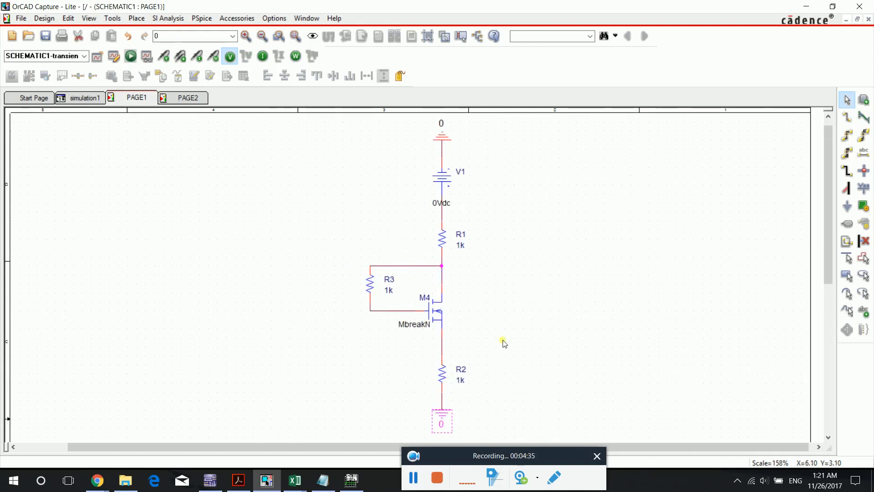
click(503, 342)
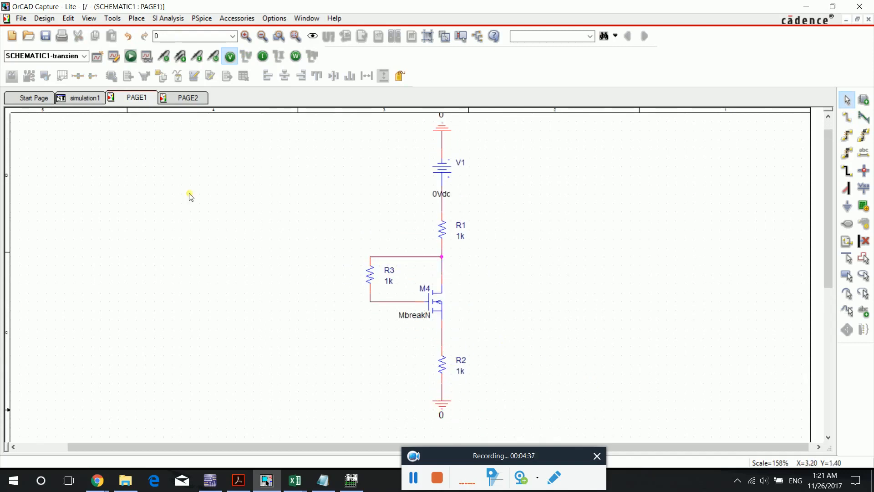
- Move V1's voltage label to the left of the source symbol and set its value to 12
drag(437, 190, 594, 181)
double_click(416, 169)
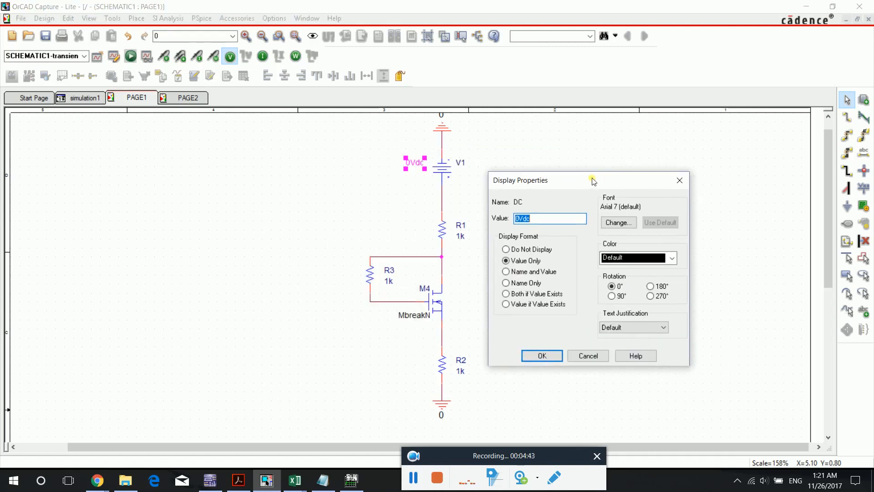
text(12)
key(Return)
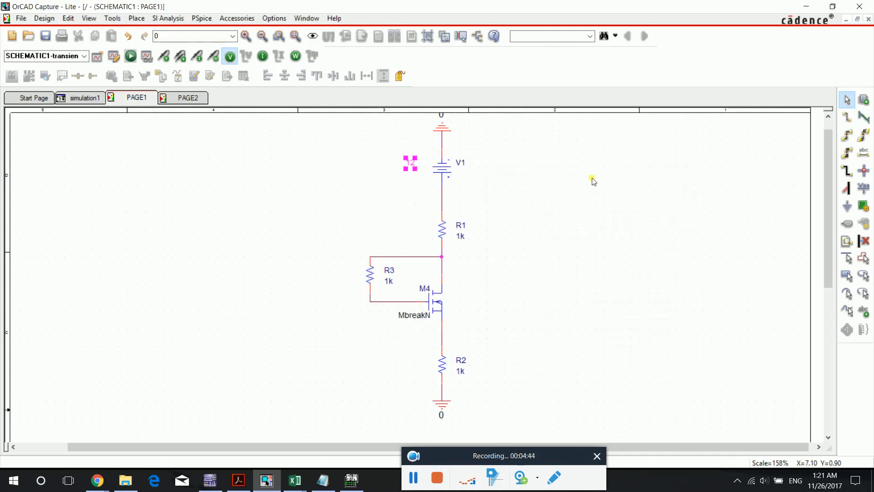
- Set the value of R1 to 1.2k and the value of R3 to 1M
double_click(461, 236)
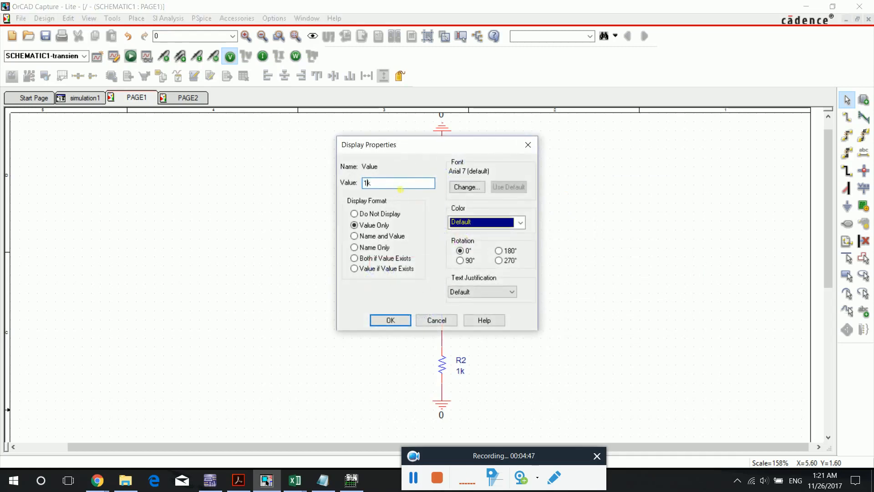
text(.2)
key(Return)
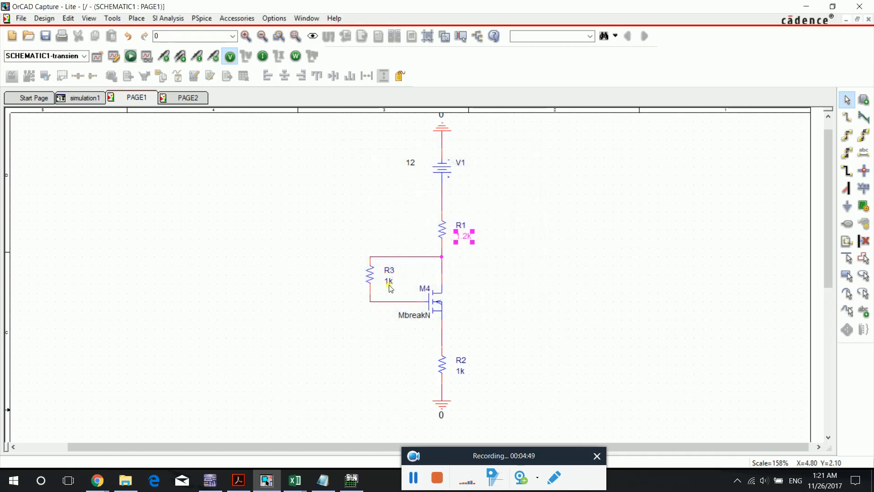
double_click(389, 285)
click(381, 183)
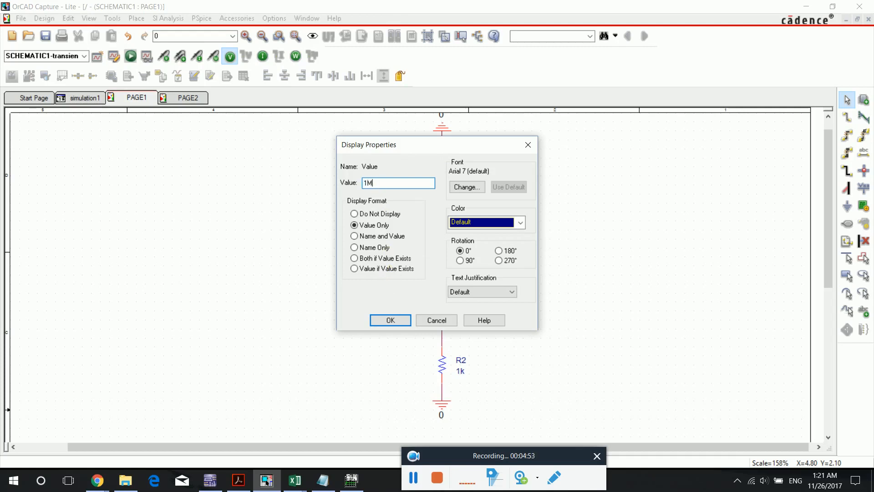
text(M)
key(Return)
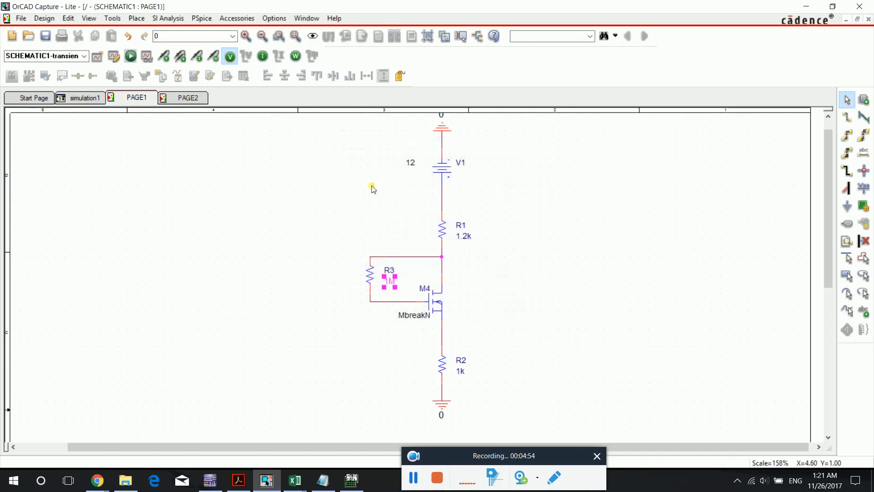
- Set the value of R2 to 0.51k
double_click(462, 372)
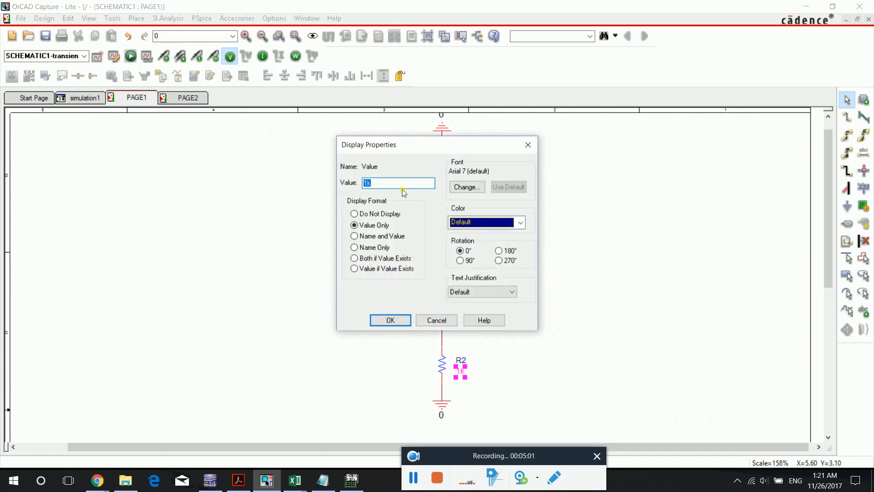
key(Left)
key(Delete)
text(0.51)
key(Return)
click(599, 318)
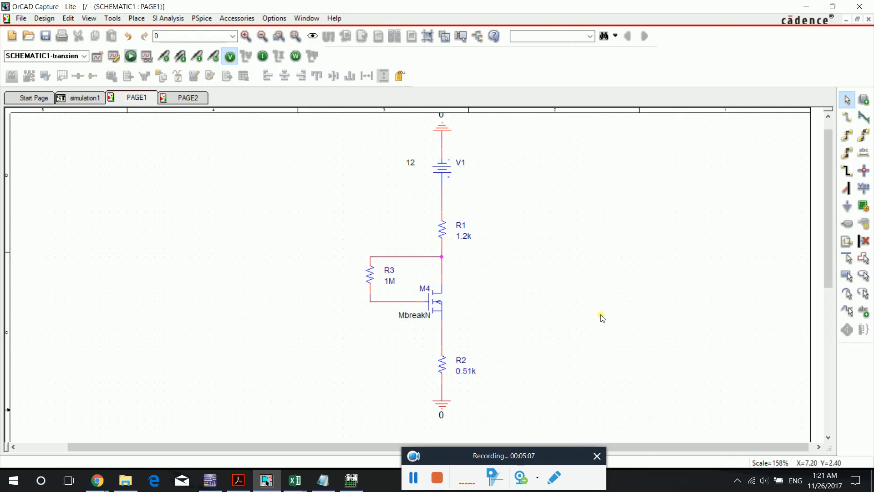
- Open M4's PSpice model for editing and re-enter the parameters after NMOS as VTO=4 KP=0.05m W=112u L=5u
scroll(573, 310, down, 2)
scroll(572, 310, up, 4)
scroll(422, 293, down, 1)
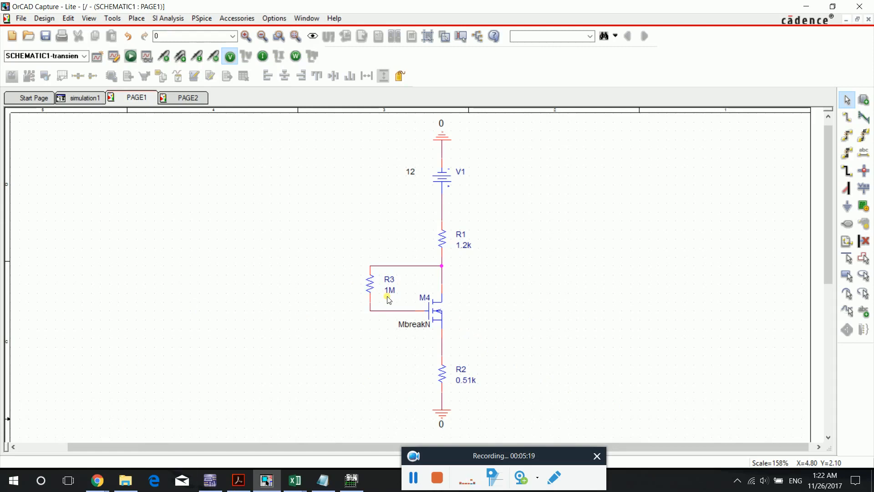
right_click(437, 323)
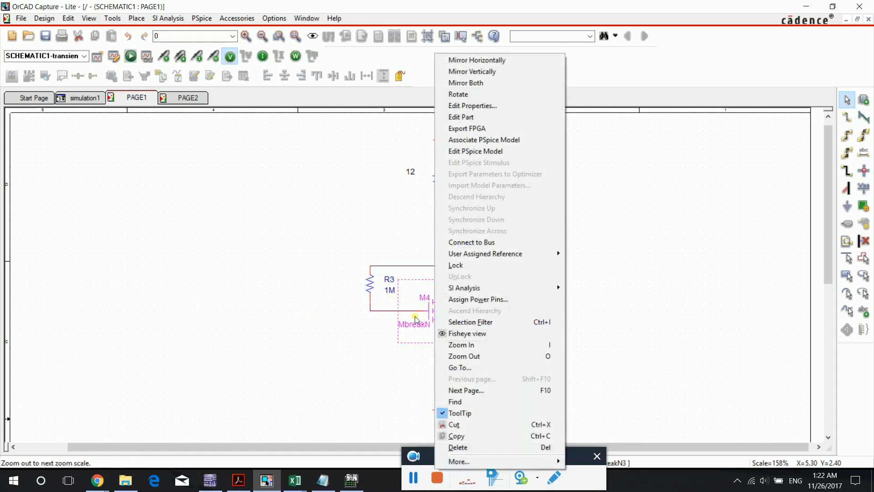
click(514, 153)
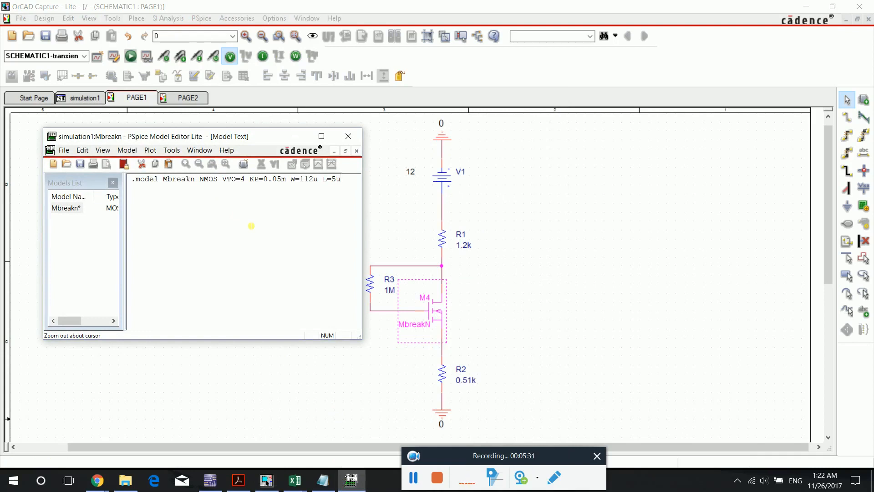
drag(220, 179, 342, 180)
key(ctrl+c)
key(Delete)
drag(267, 201, 126, 170)
click(227, 228)
click(271, 184)
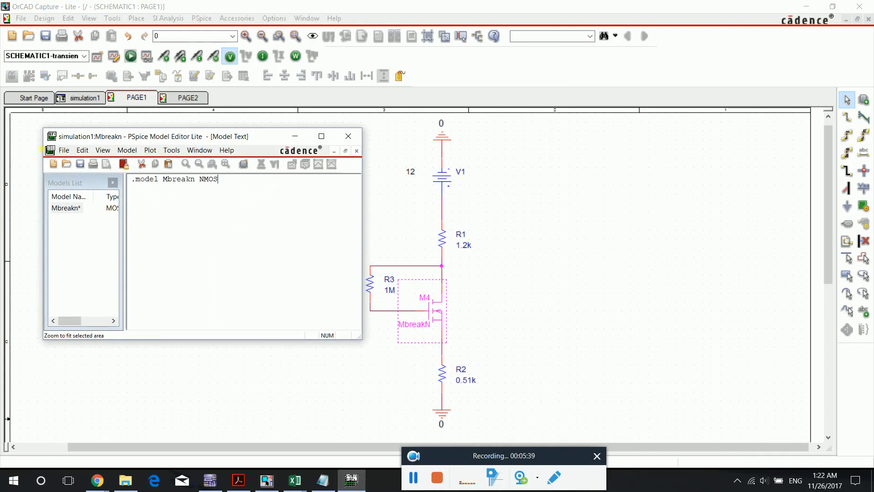
key(ctrl+v)
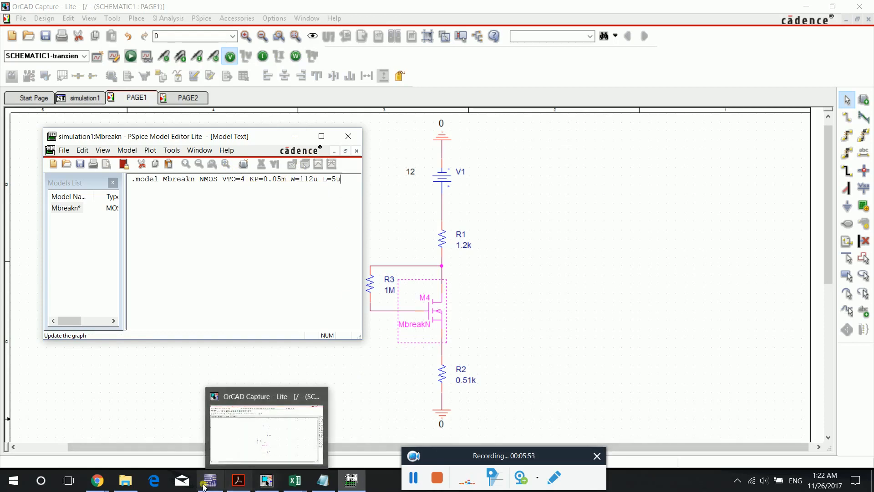
- Switch to the pspice_MOSFETs PDF in Chrome and examine the Kn formula and the definition of KP
mouse_move(98, 480)
click(196, 430)
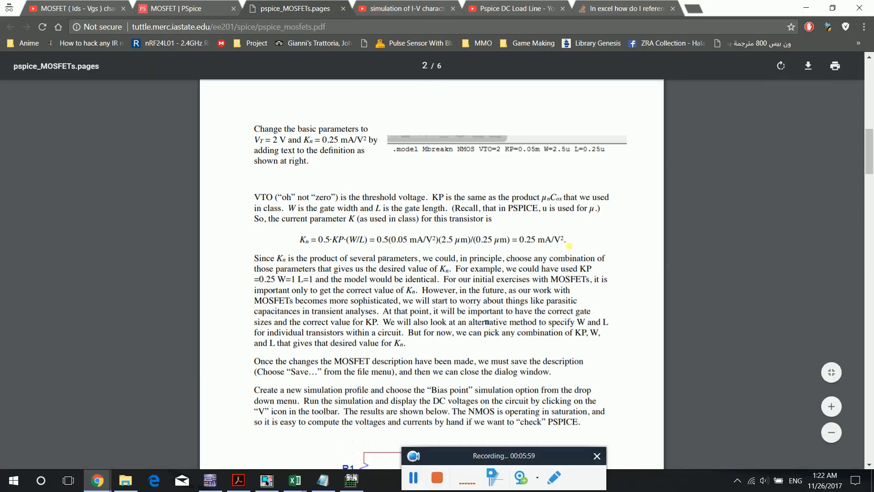
drag(572, 241, 326, 256)
click(290, 241)
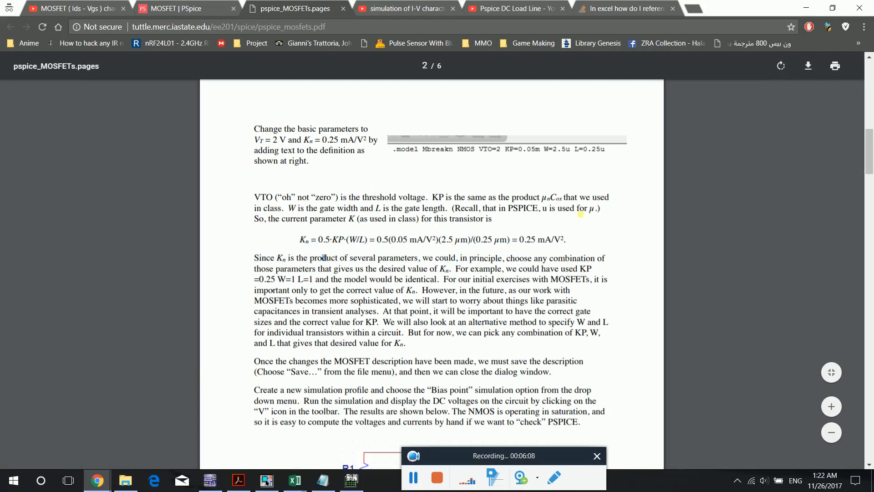
drag(564, 199, 543, 199)
click(513, 258)
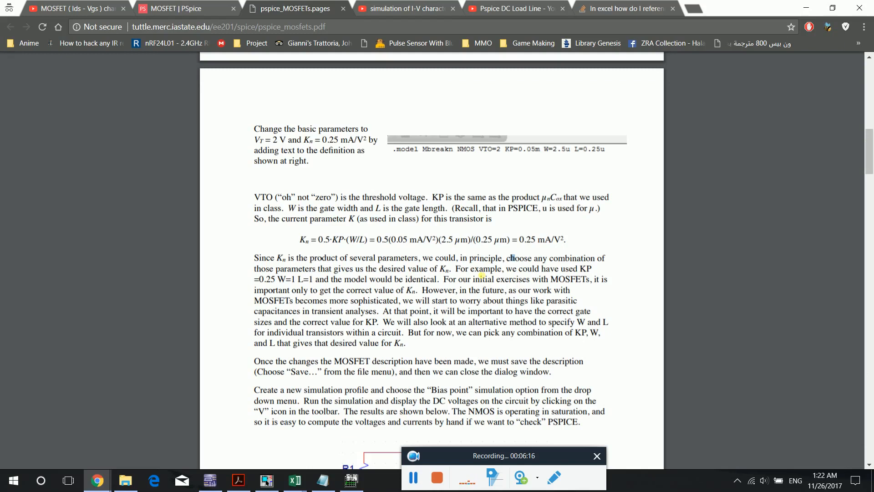
drag(541, 198, 558, 197)
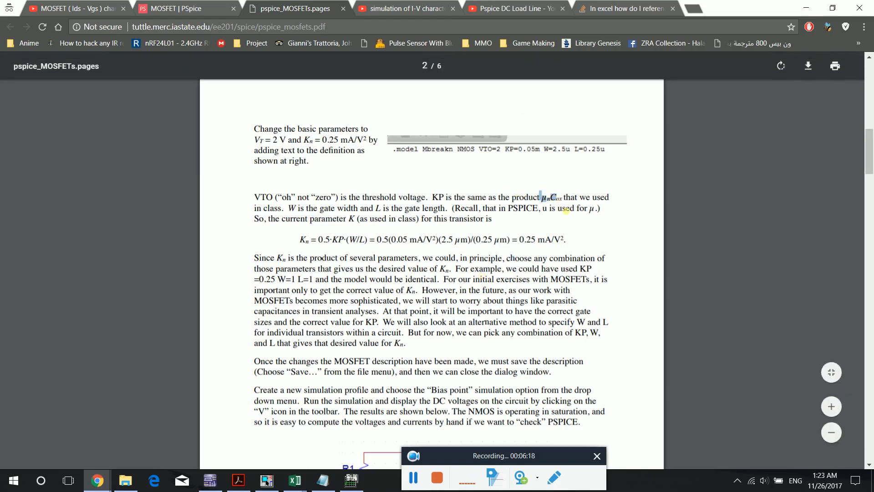
click(553, 276)
- Examine how the Kn equation combines KP, the product µnCox and the W/L ratio into Kn
drag(347, 240, 361, 241)
double_click(585, 322)
click(289, 241)
drag(371, 243, 344, 243)
click(329, 272)
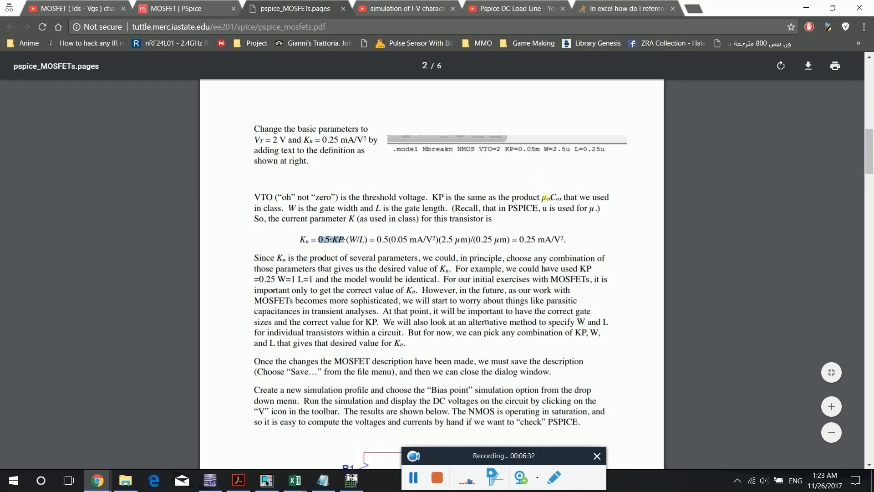
drag(540, 197, 566, 198)
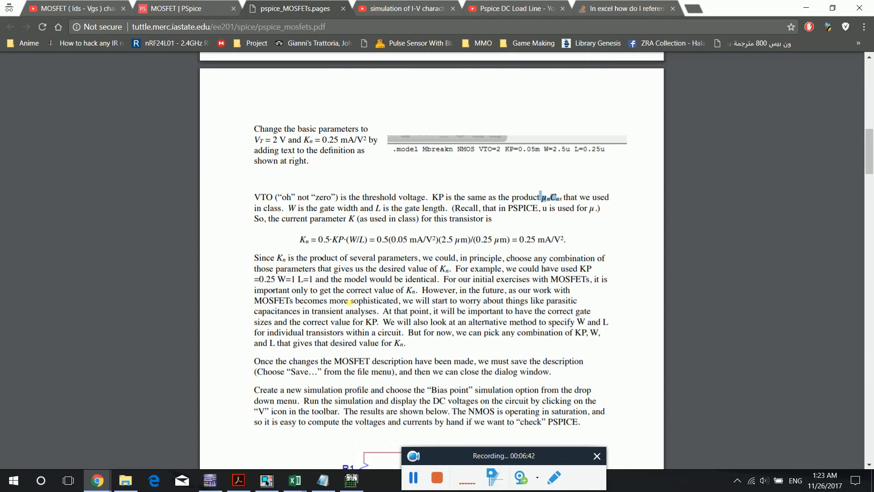
click(351, 240)
drag(441, 241, 511, 243)
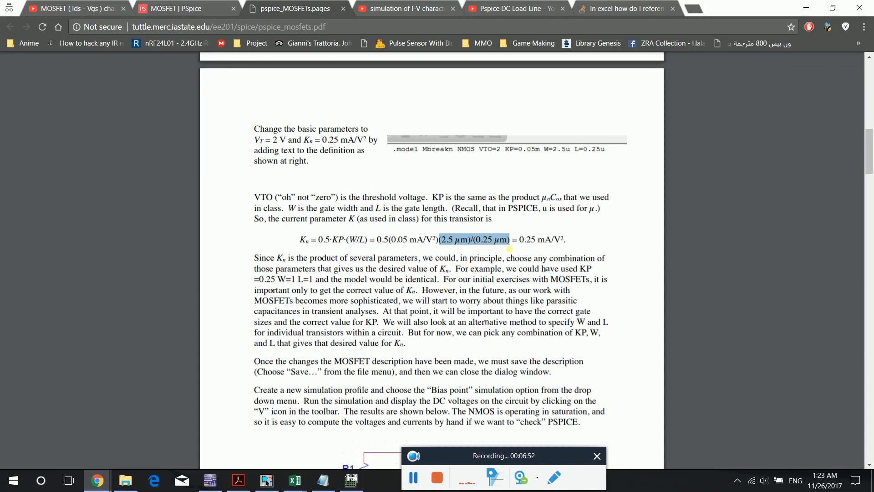
drag(512, 240, 562, 244)
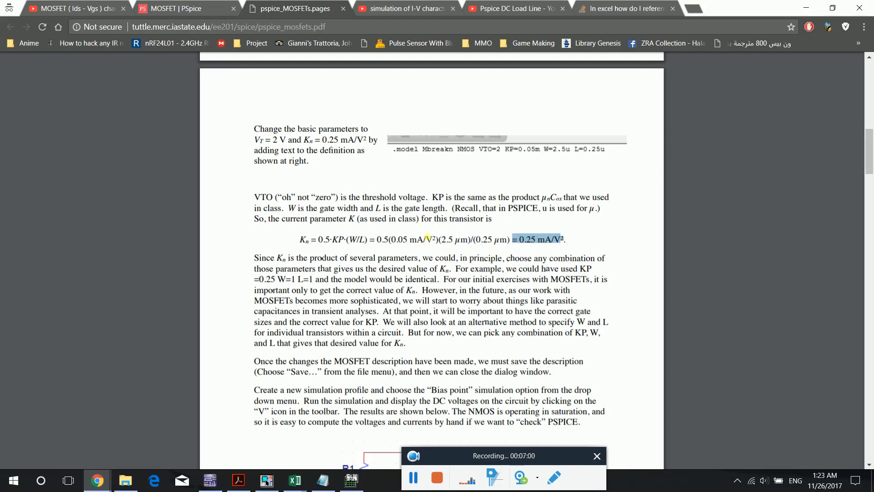
- Switch to the PSpice Model Editor and examine the W=112u and L=5u values in the Mbreakn model line
click(499, 258)
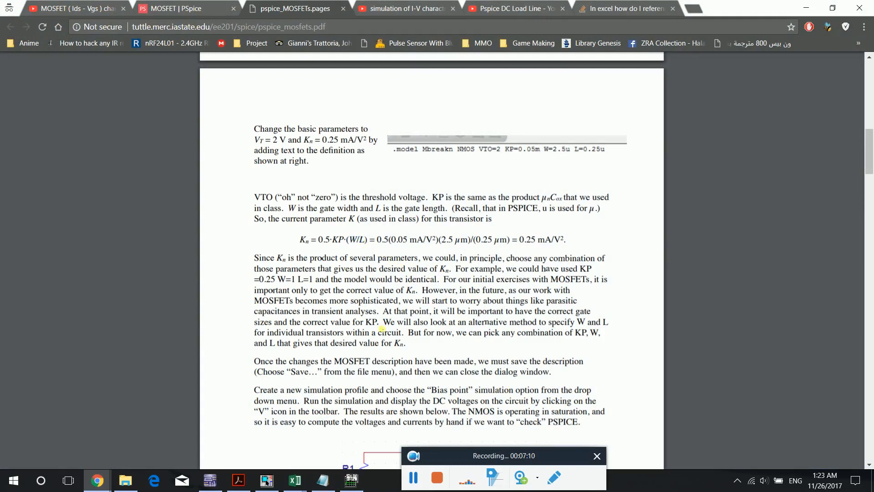
click(350, 479)
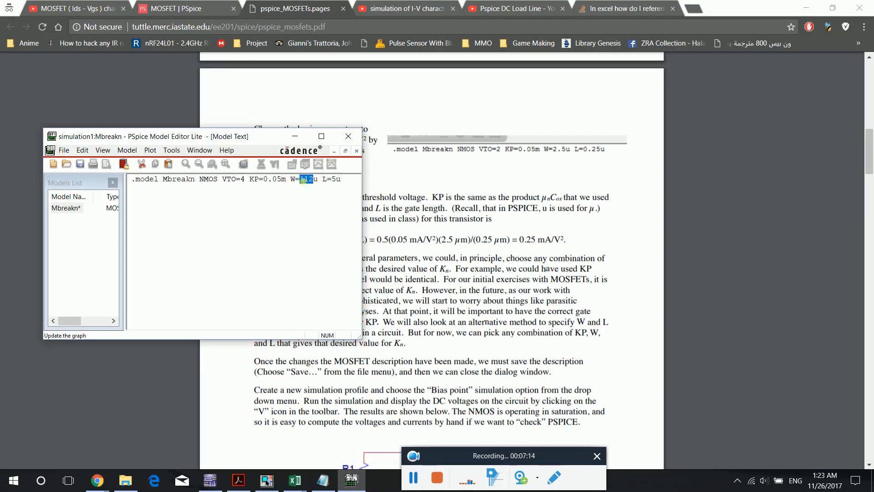
click(330, 182)
drag(322, 184, 317, 183)
click(308, 195)
- Return to OrCAD Capture and close the Model Editor, saving the Mbreakn changes to simulation1
mouse_move(352, 479)
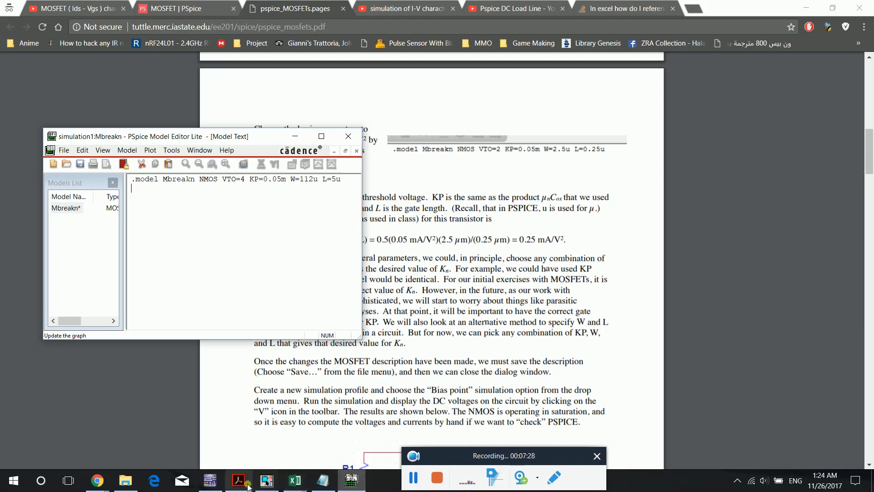
mouse_move(268, 487)
click(279, 449)
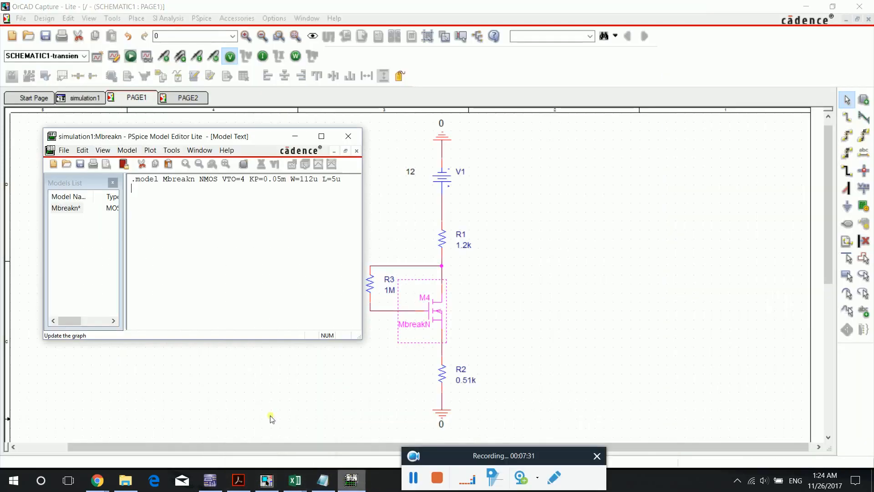
click(348, 136)
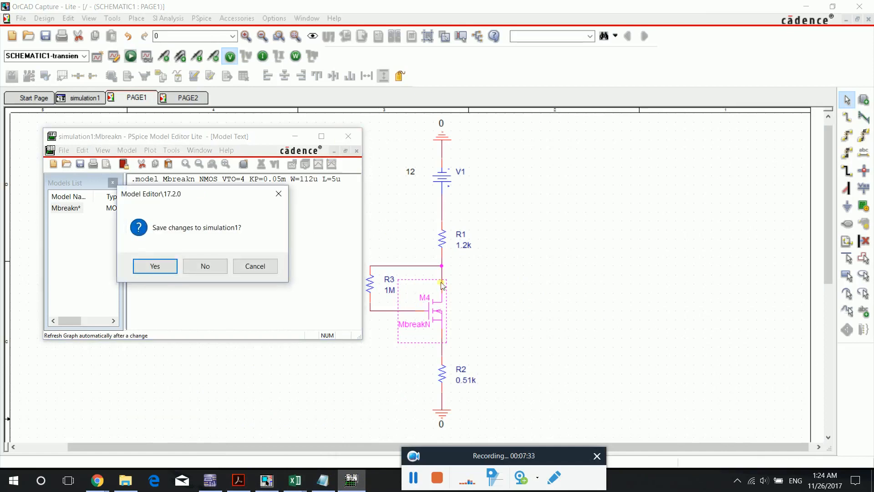
click(271, 273)
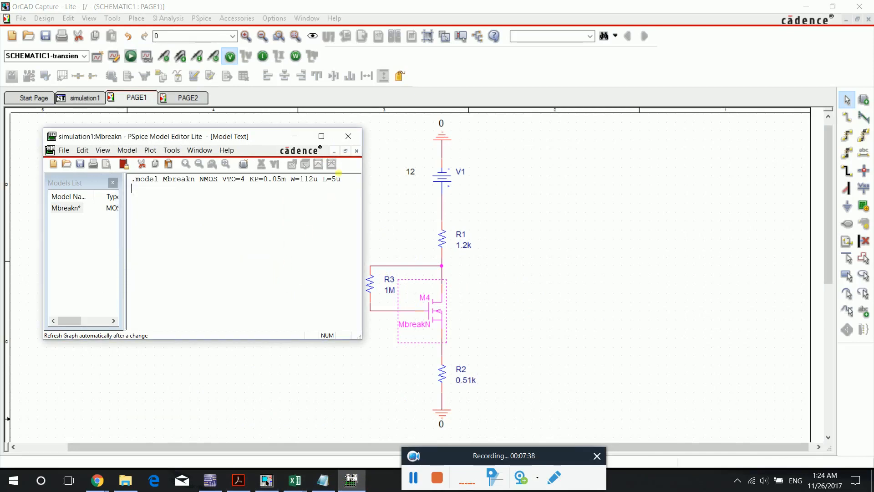
click(349, 136)
click(155, 268)
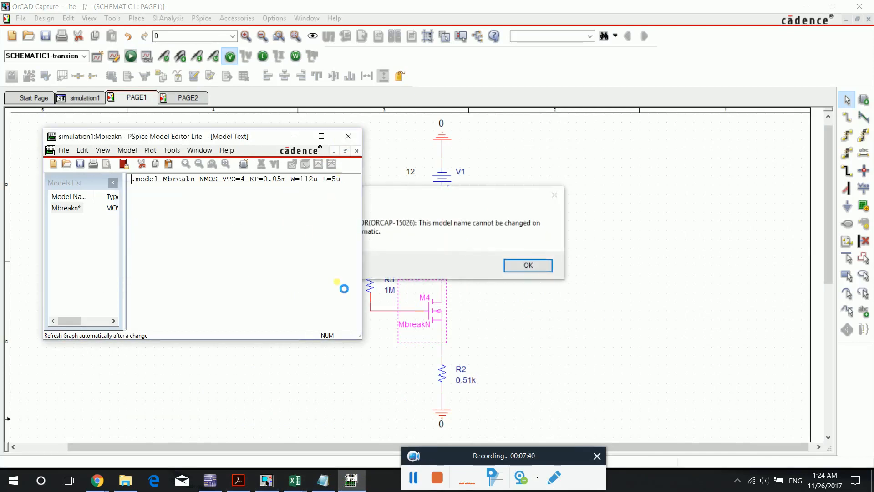
click(513, 265)
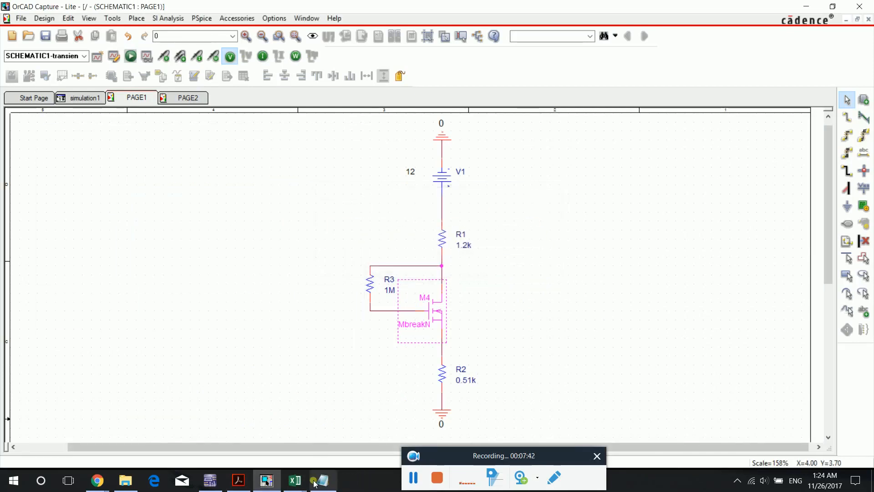
scroll(336, 298, down, 1)
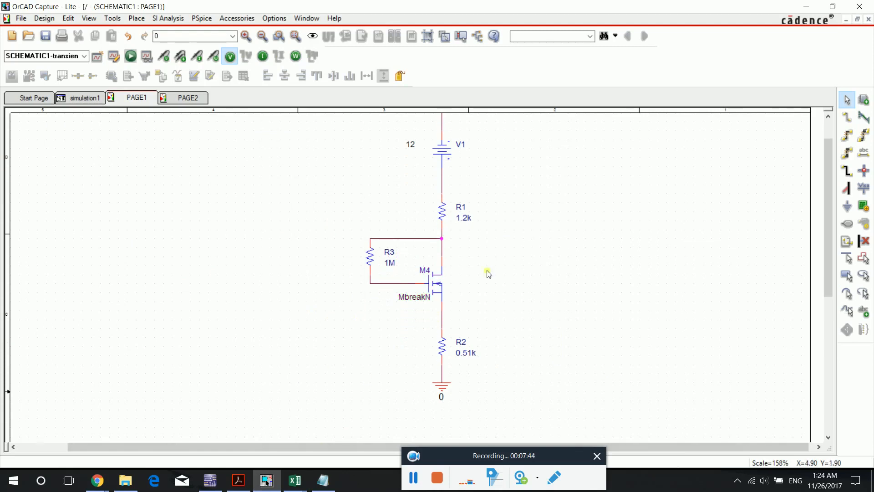
scroll(628, 328, up, 1)
scroll(326, 271, down, 1)
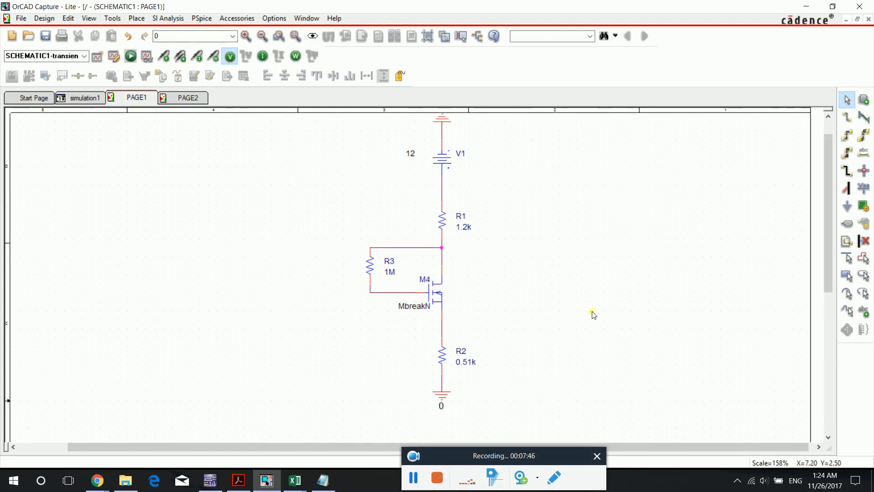
scroll(609, 301, up, 1)
scroll(609, 301, down, 1)
scroll(609, 327, down, 1)
scroll(621, 299, up, 1)
scroll(626, 309, up, 1)
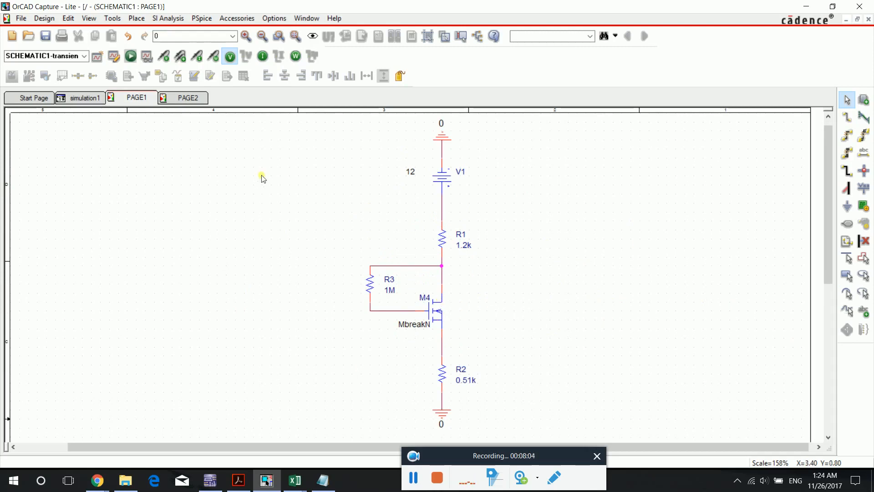
- Make SCHEMATIC1-BIAS the active simulation profile and check in its settings that the analysis type is Bias Point
click(97, 58)
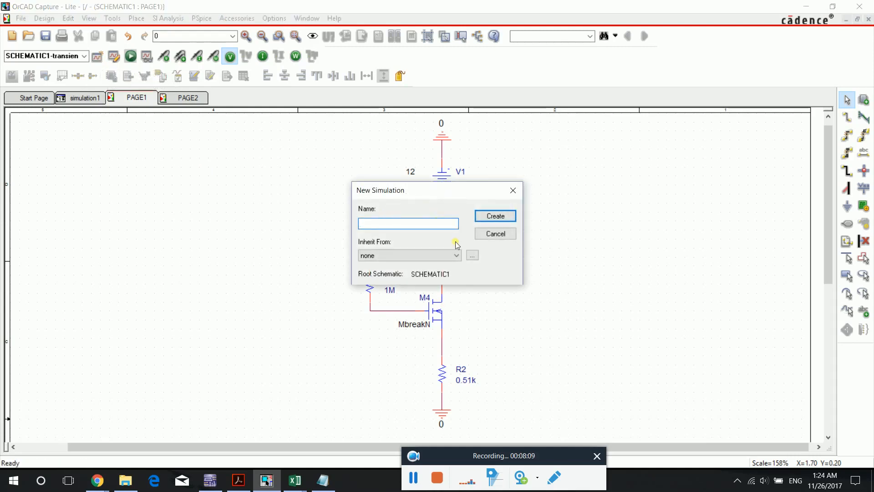
click(496, 234)
click(84, 56)
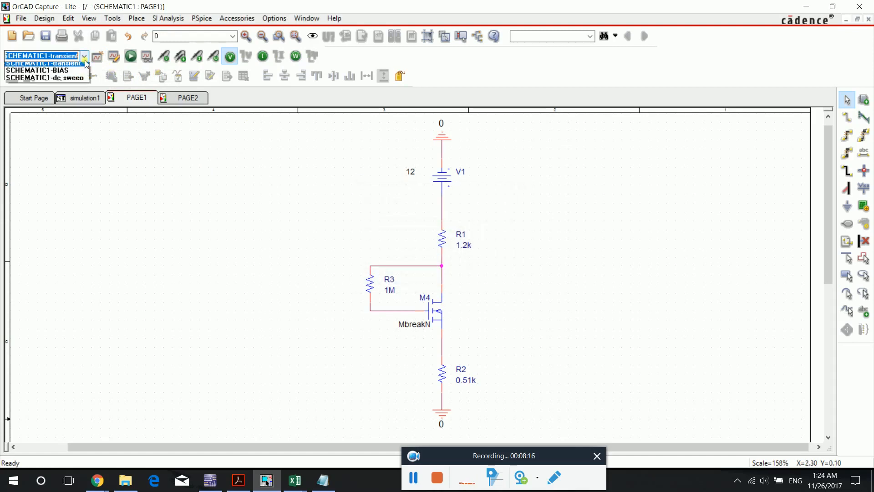
click(82, 73)
click(115, 57)
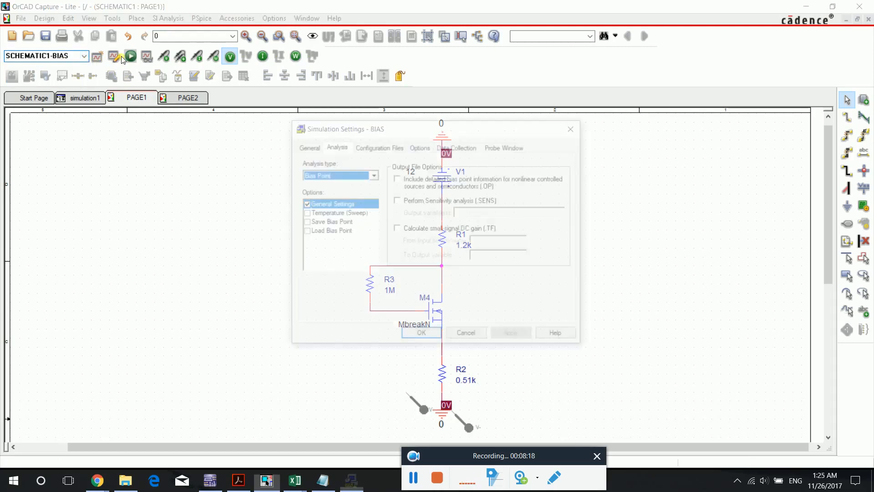
drag(455, 129, 429, 136)
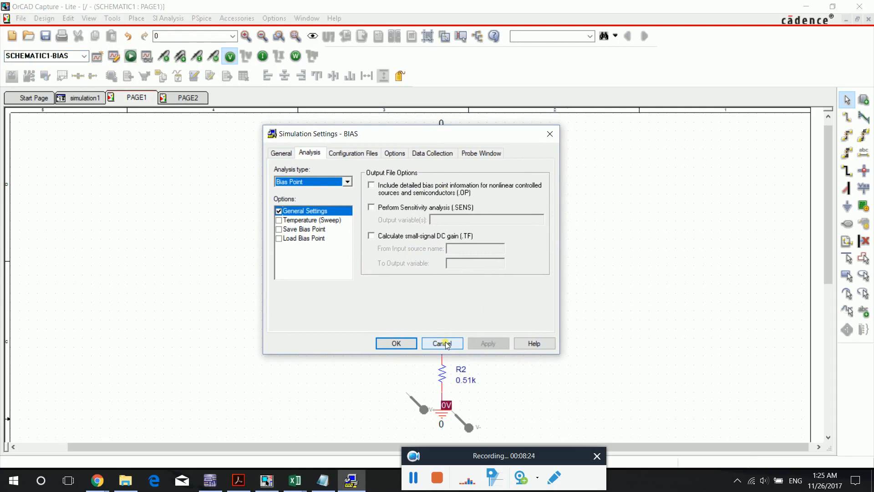
click(341, 181)
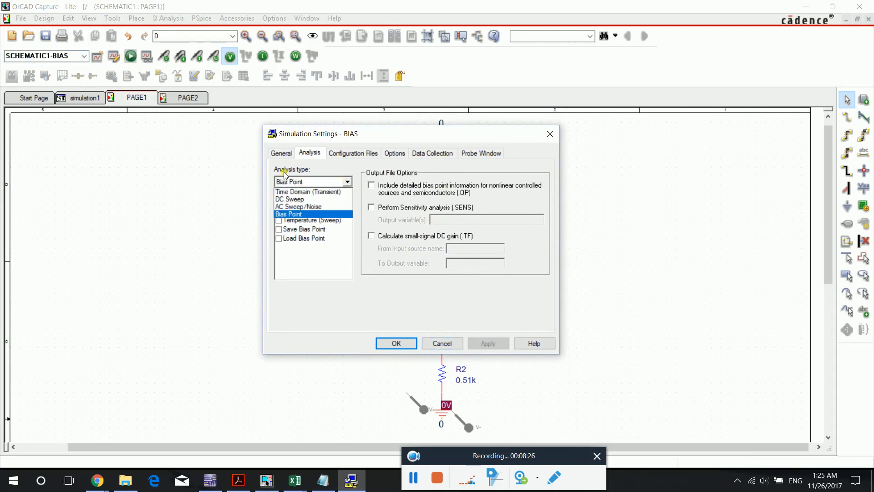
click(288, 215)
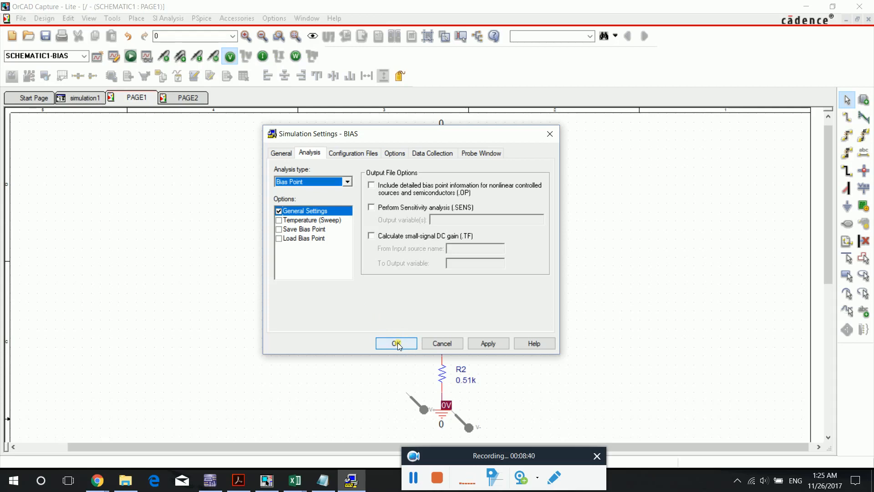
click(431, 344)
- Delete the voltage differential markers at the ground below R2 and turn off the bias voltage display
scroll(407, 384, down, 1)
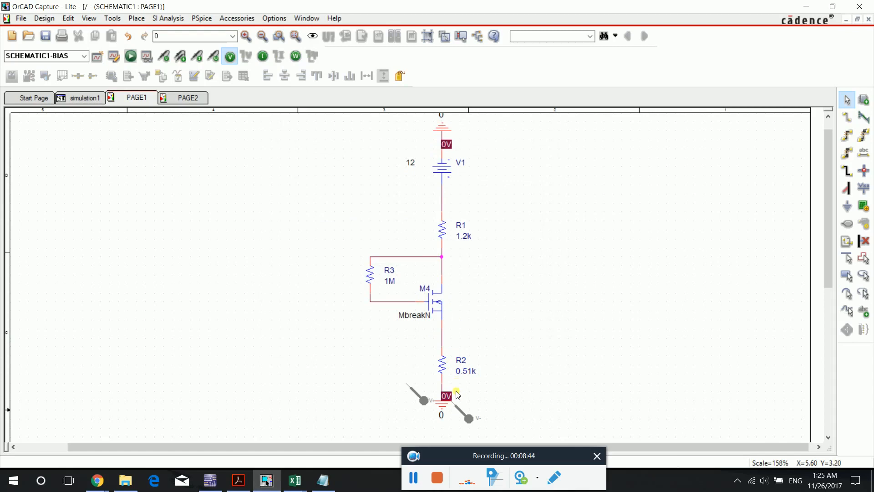
click(422, 390)
key(Delete)
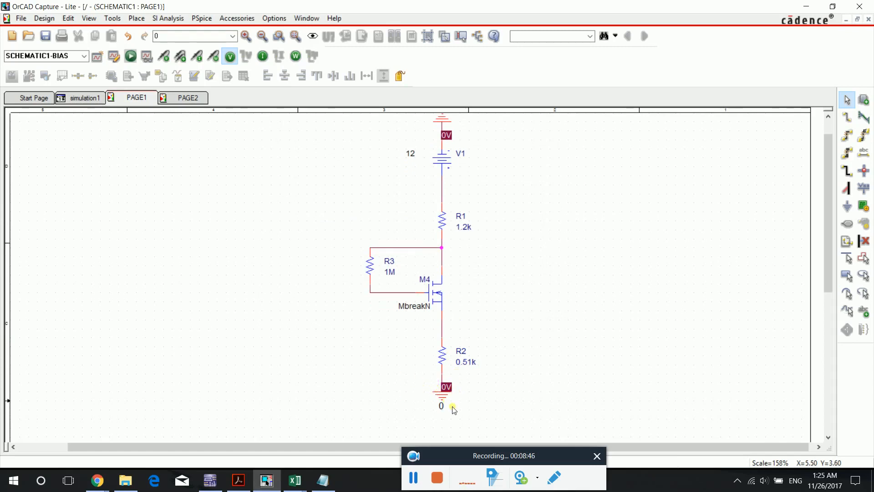
scroll(358, 271, up, 1)
click(230, 56)
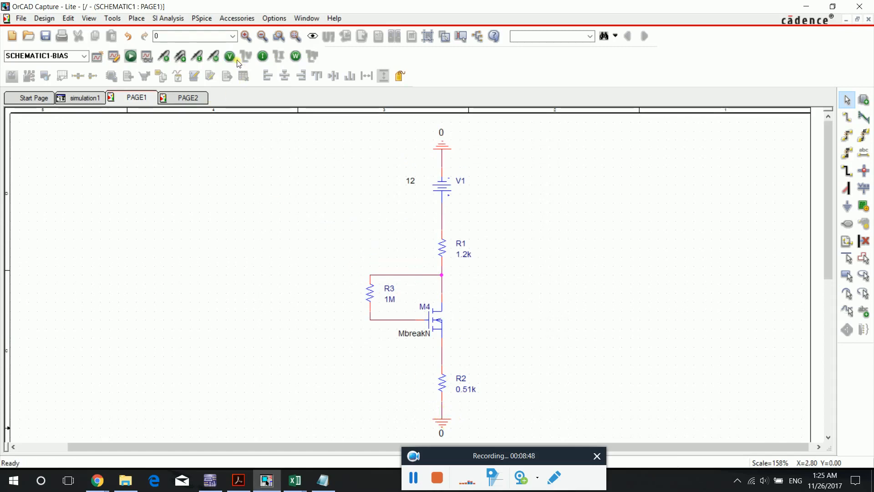
- Run the bias point simulation and return to the schematic page
click(131, 57)
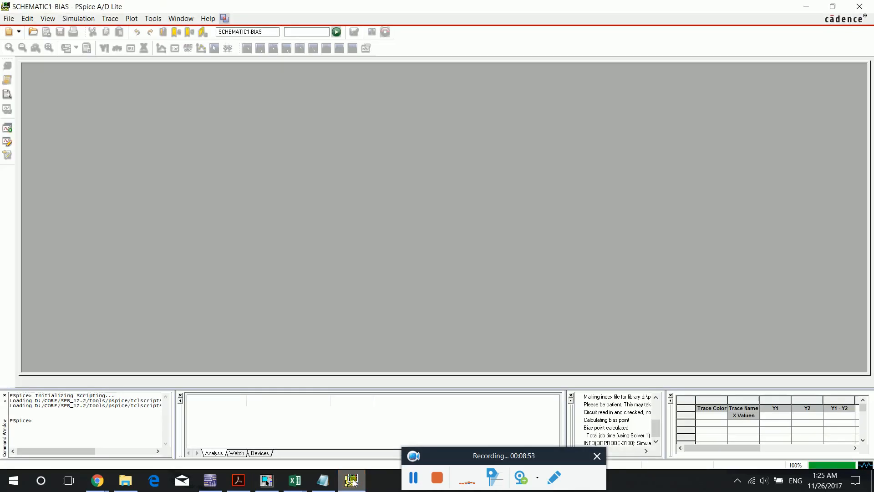
click(352, 480)
click(355, 483)
click(355, 483)
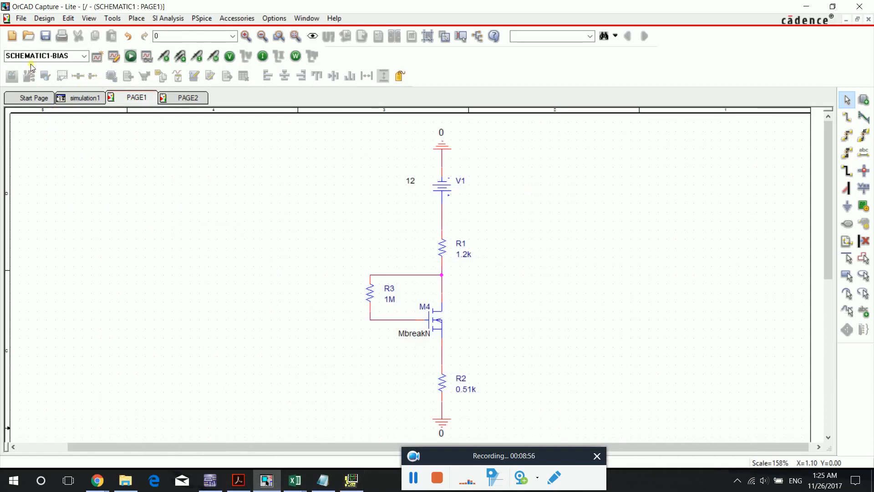
scroll(398, 253, down, 1)
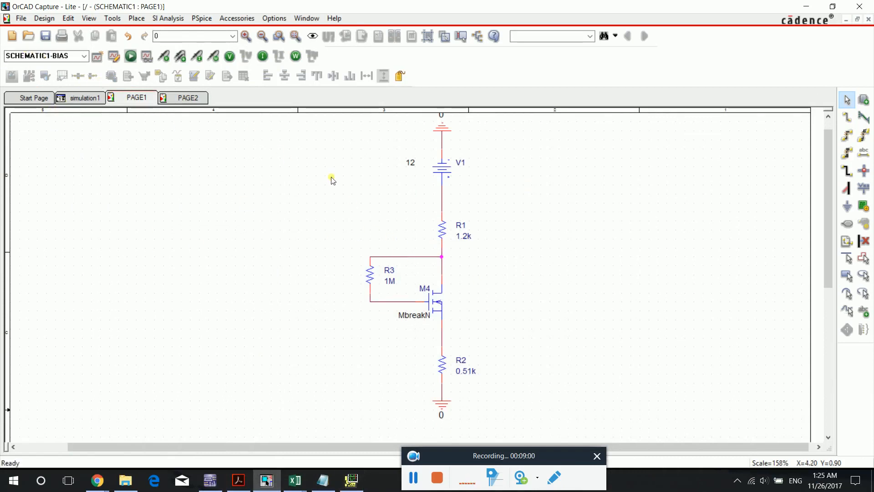
scroll(332, 180, up, 1)
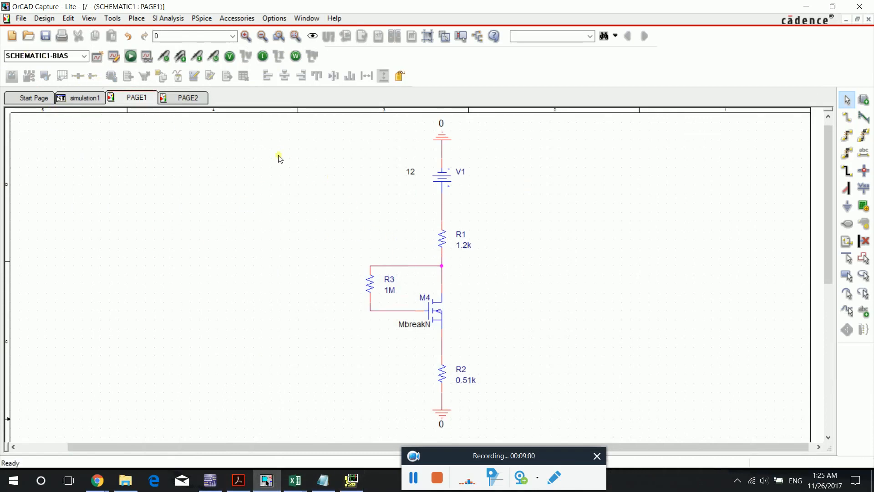
- Display the bias voltages, currents and power on the circuit to read them, and hide all three again
click(230, 56)
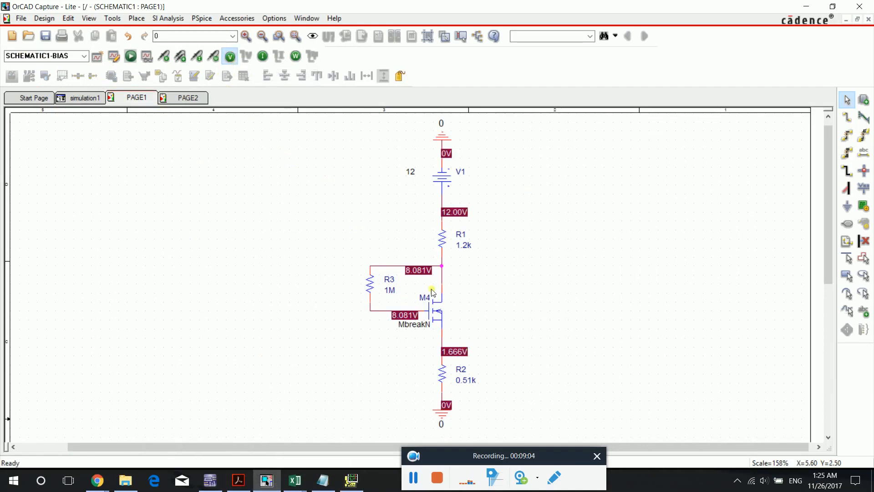
click(264, 57)
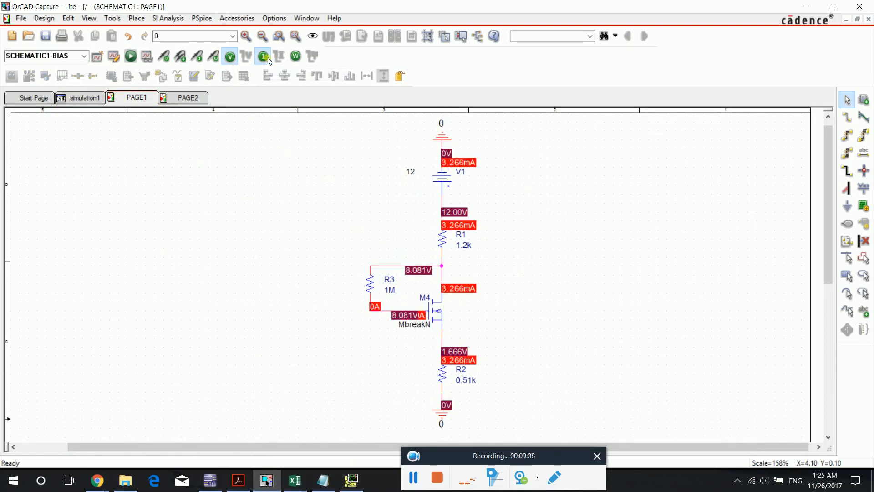
click(296, 57)
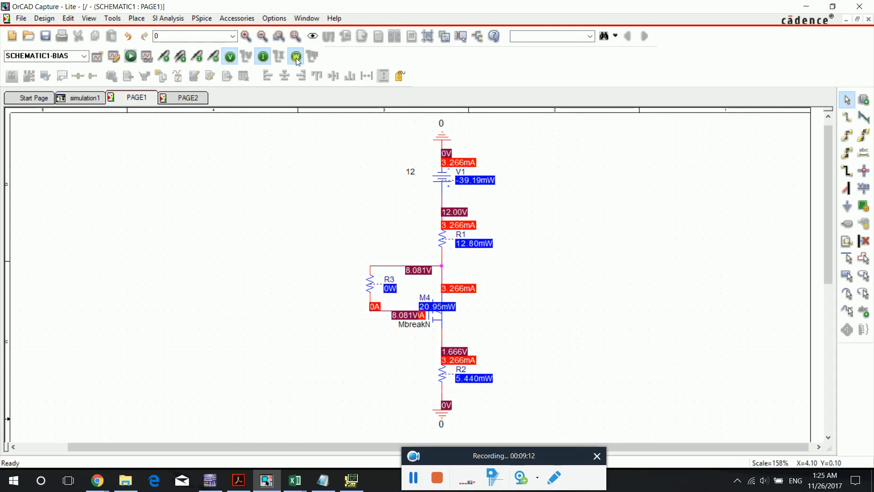
click(296, 58)
click(263, 56)
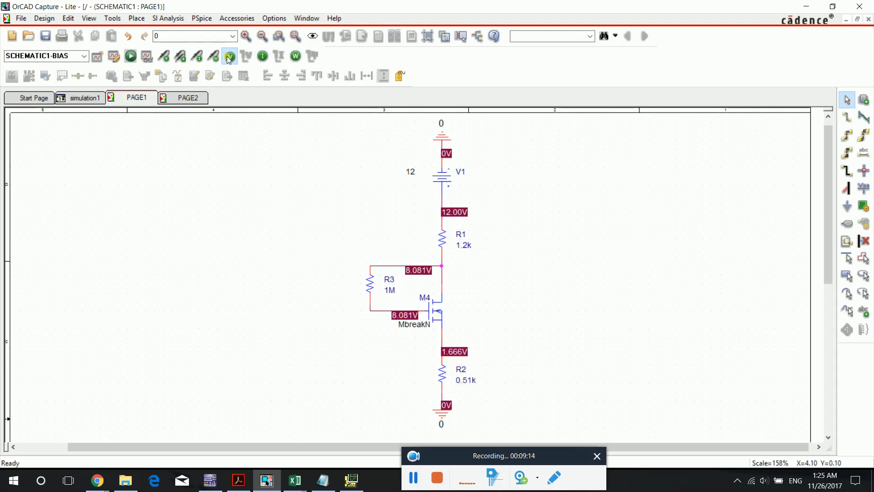
click(230, 56)
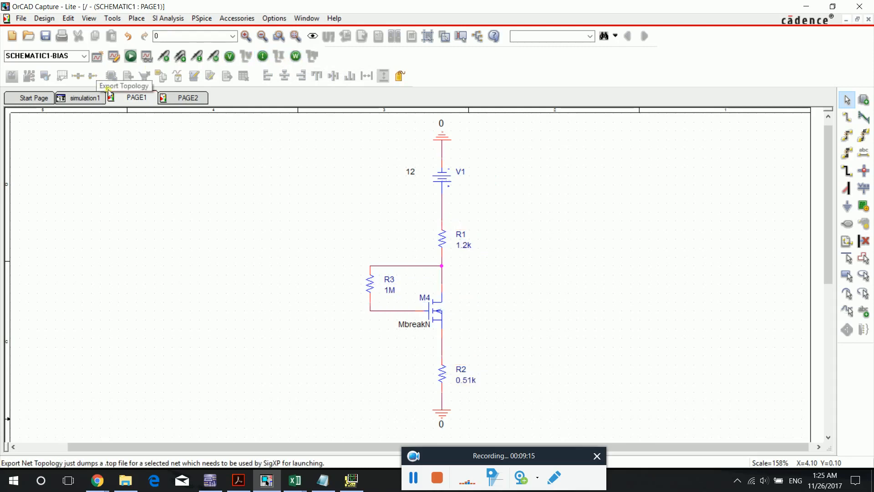
- Make SCHEMATIC1-transient the active simulation profile and review its Time Domain (Transient) settings without changing them
scroll(258, 156, down, 1)
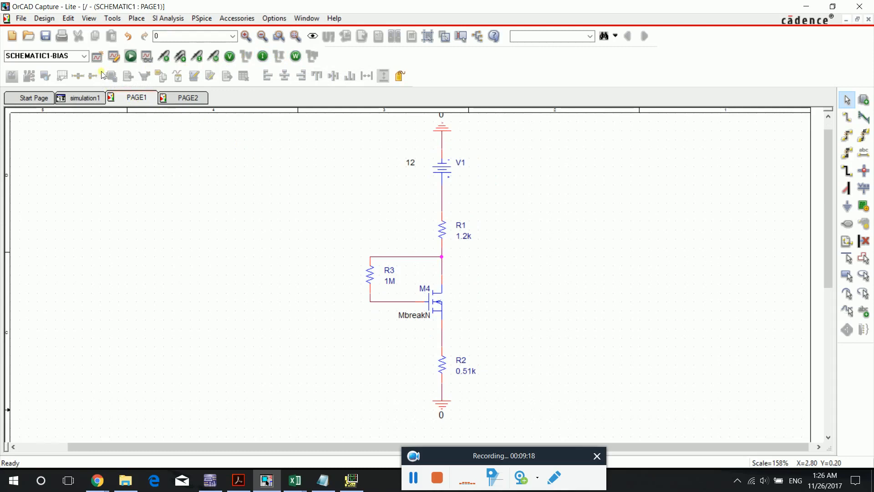
click(84, 56)
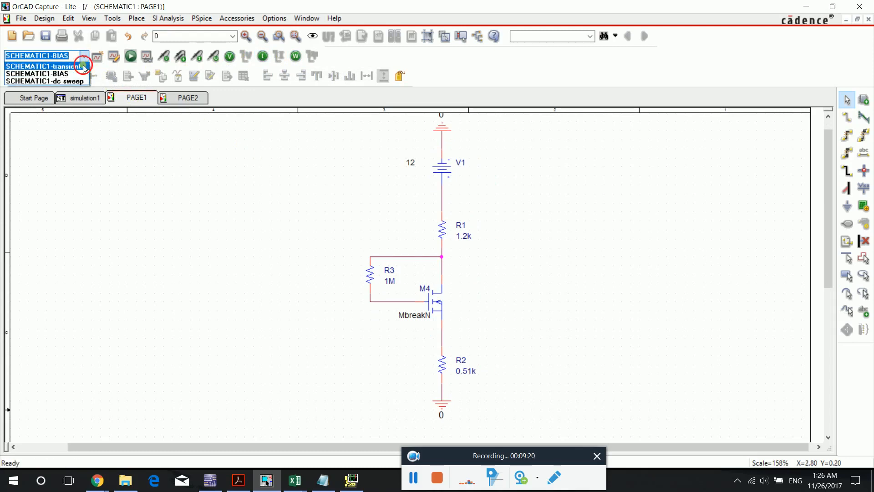
click(68, 64)
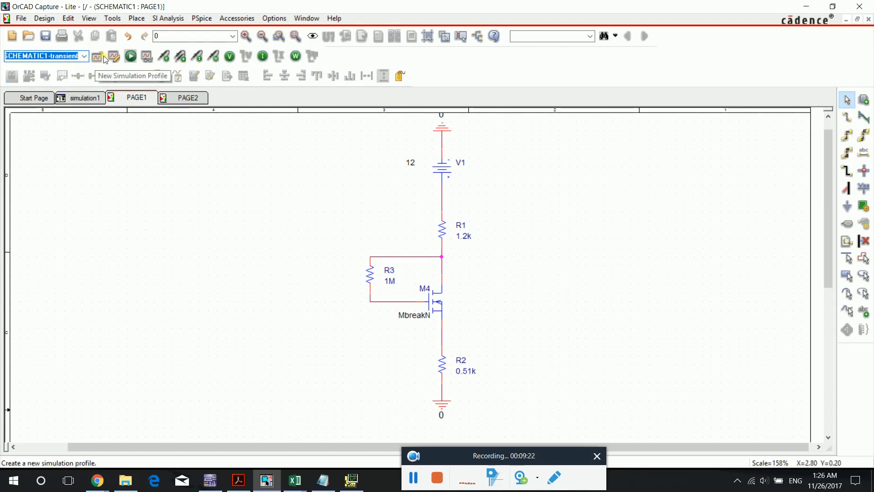
click(114, 56)
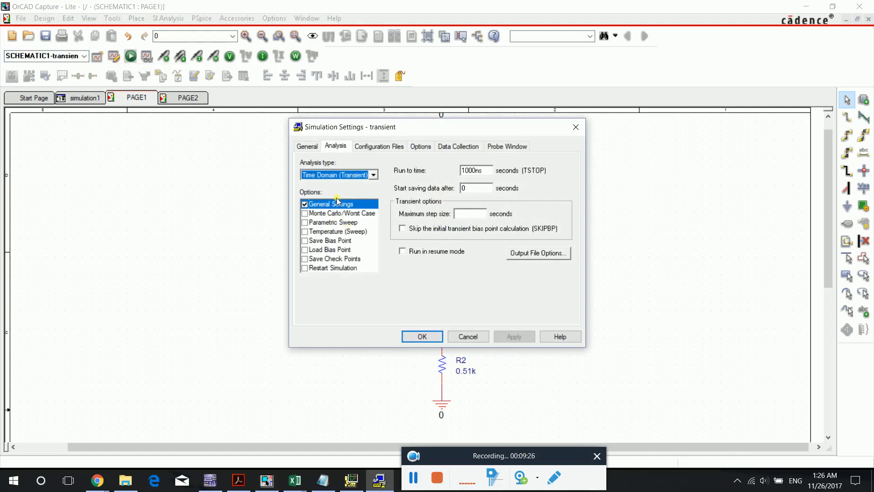
drag(488, 127, 487, 163)
click(489, 372)
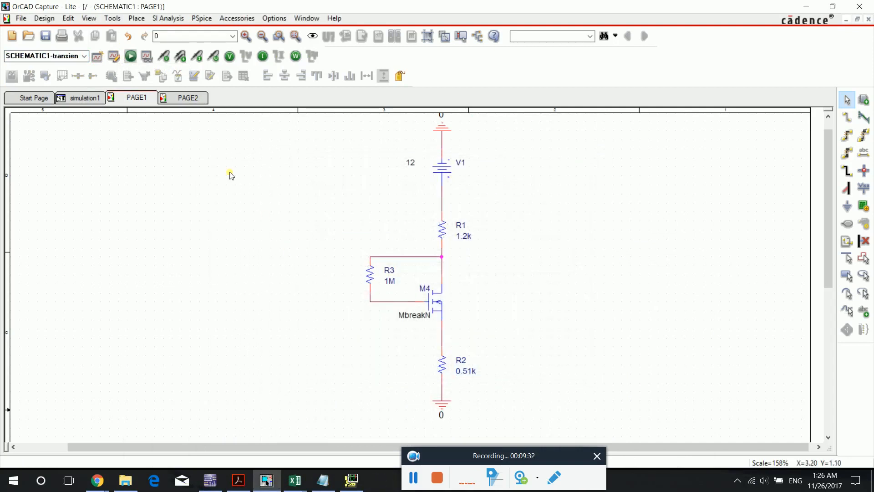
- Place voltage differential markers on M4's gate wire and source wire, and run the transient simulation to plot the gate-source voltage
click(408, 306)
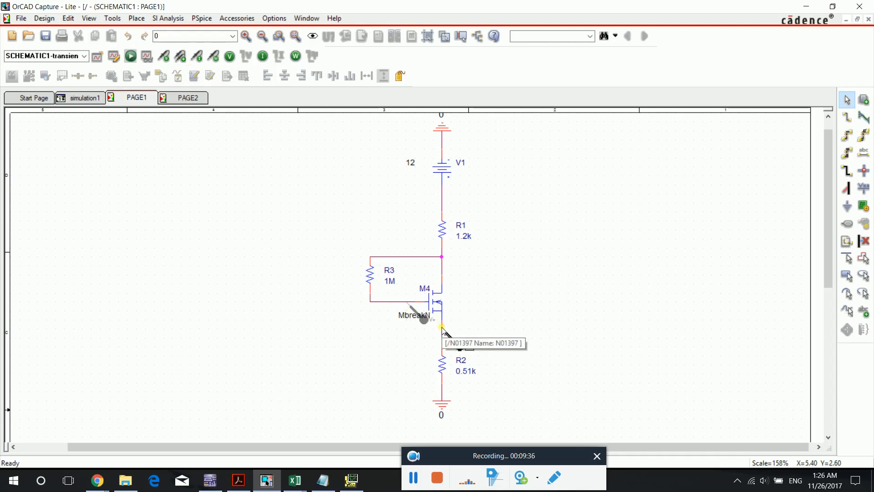
click(443, 333)
key(Escape)
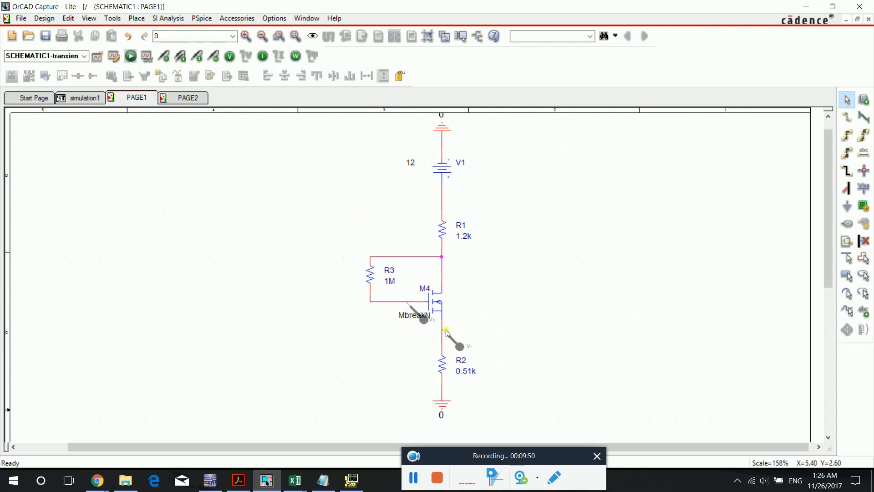
click(131, 56)
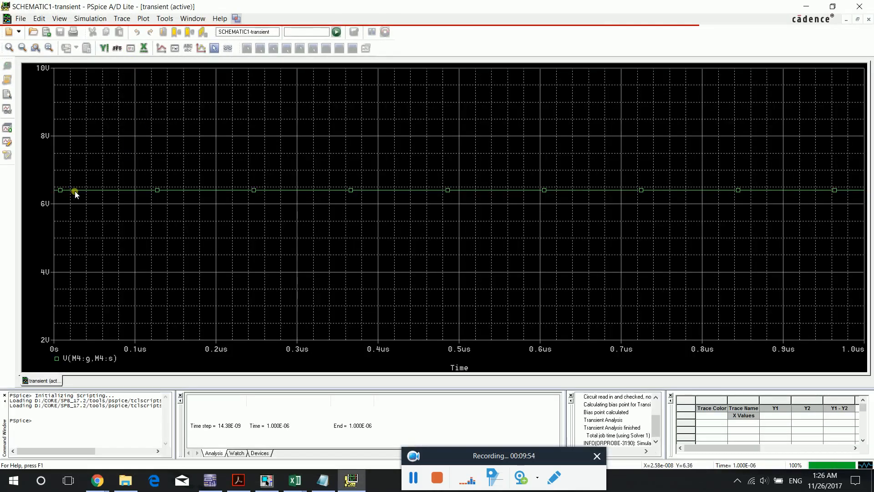
drag(503, 458, 514, 483)
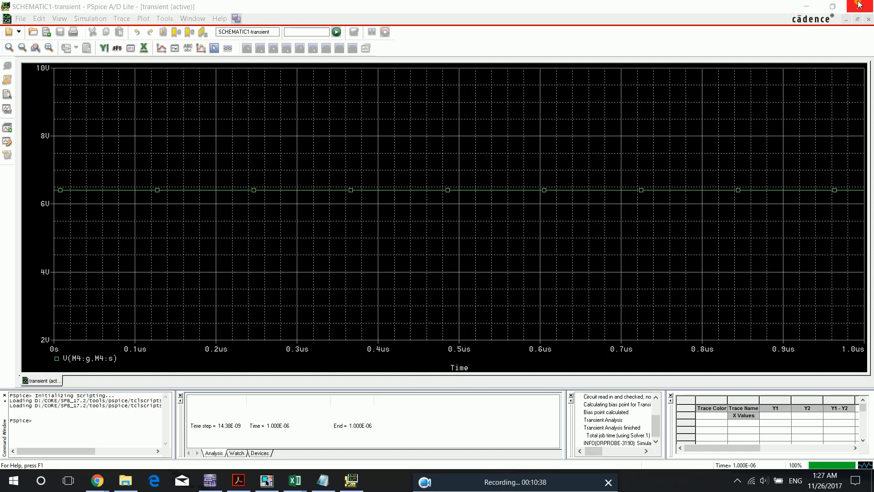
- Close the PSpice A/D transient plot window and return to the schematic page
click(808, 7)
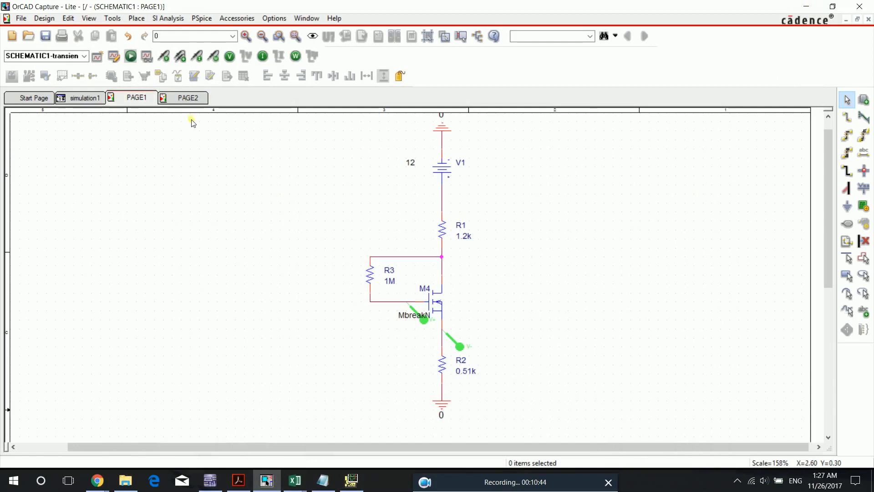
click(351, 483)
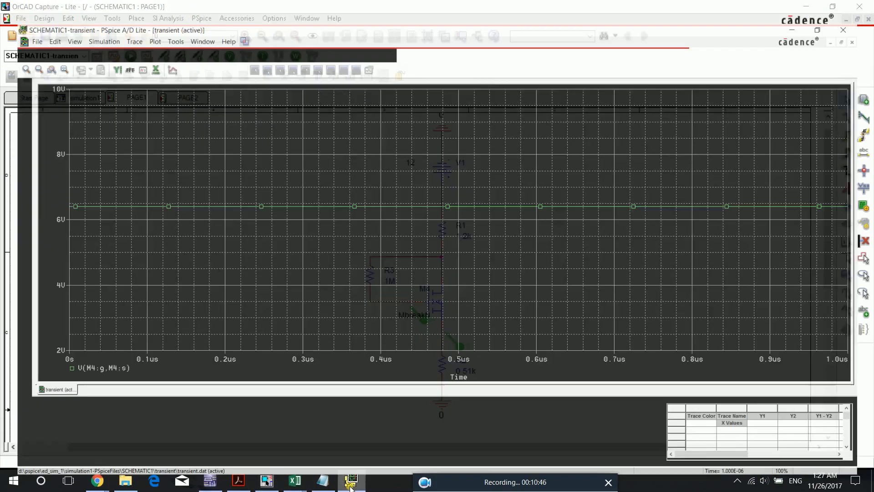
right_click(350, 483)
click(328, 461)
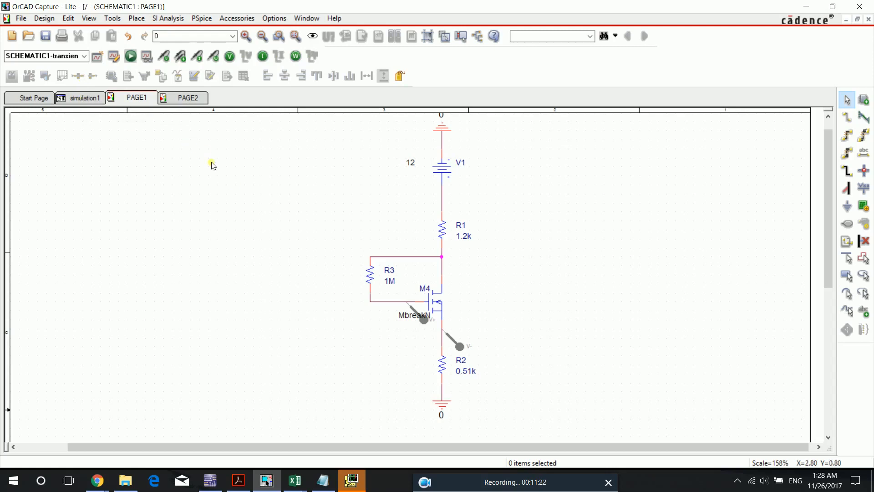
- Examine the pages under SCHEMATIC1 in the project tree and the list of available simulation profiles, and return to PAGE1
click(85, 98)
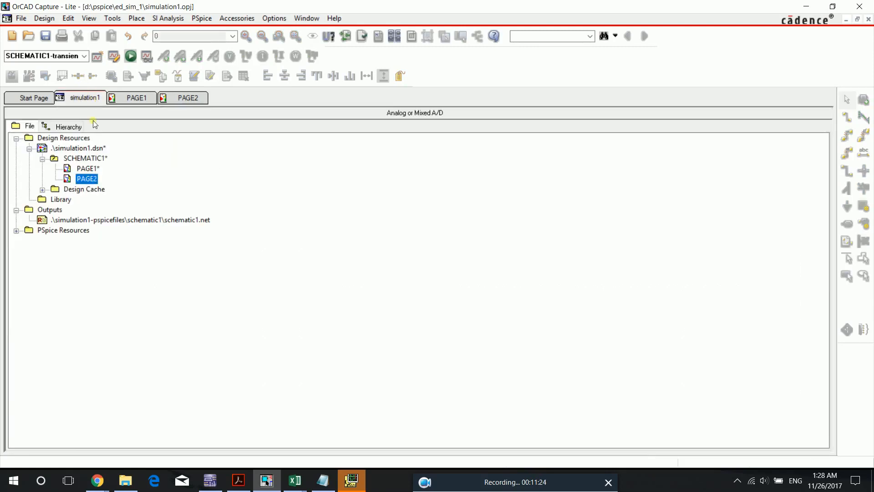
right_click(88, 181)
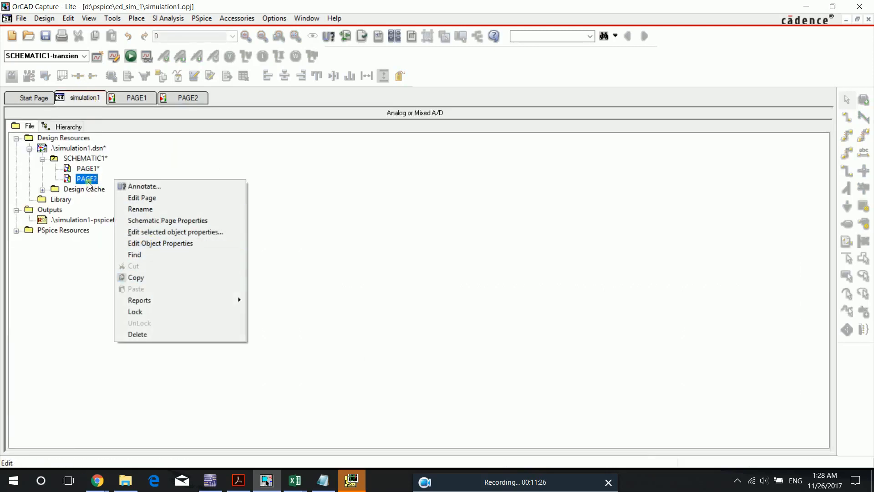
click(129, 97)
click(86, 96)
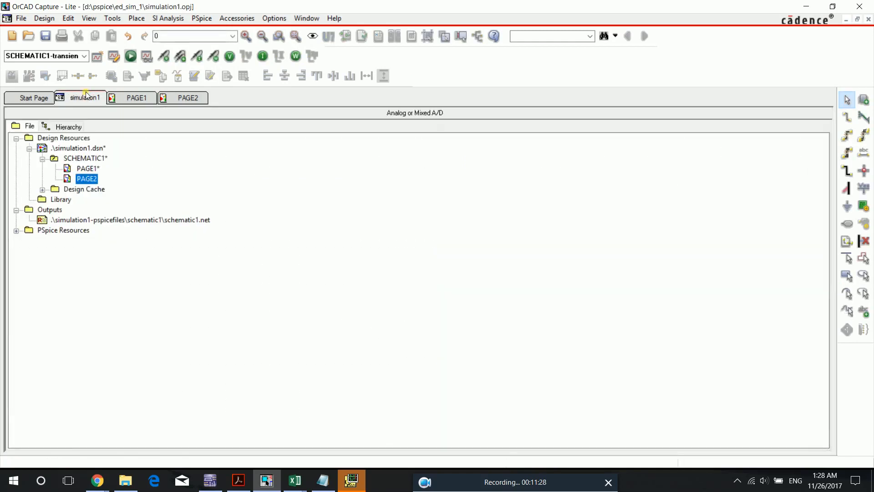
click(92, 158)
right_click(92, 157)
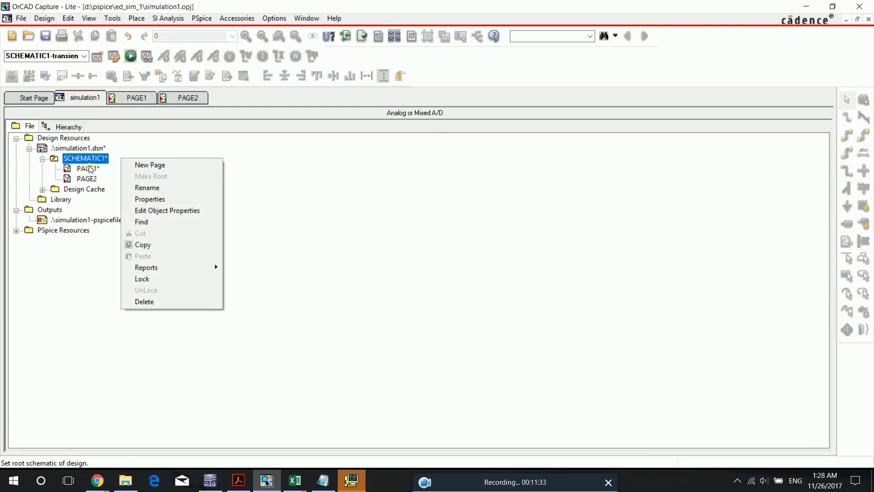
click(84, 57)
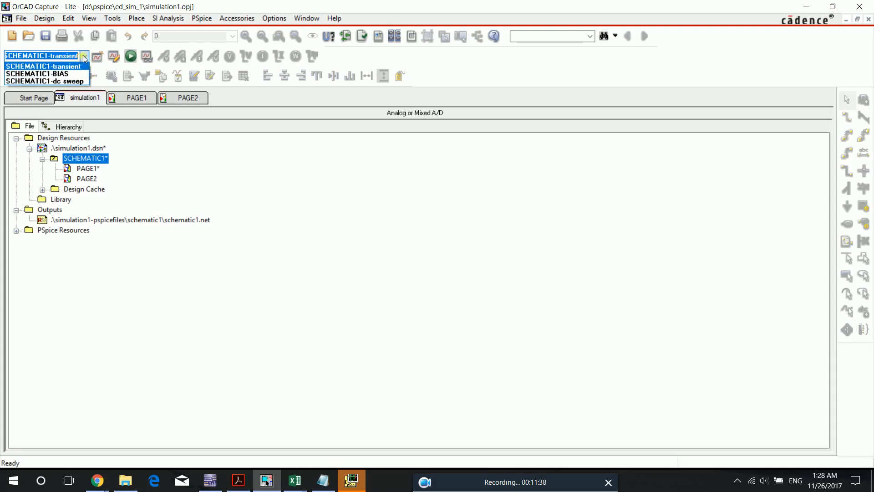
click(76, 67)
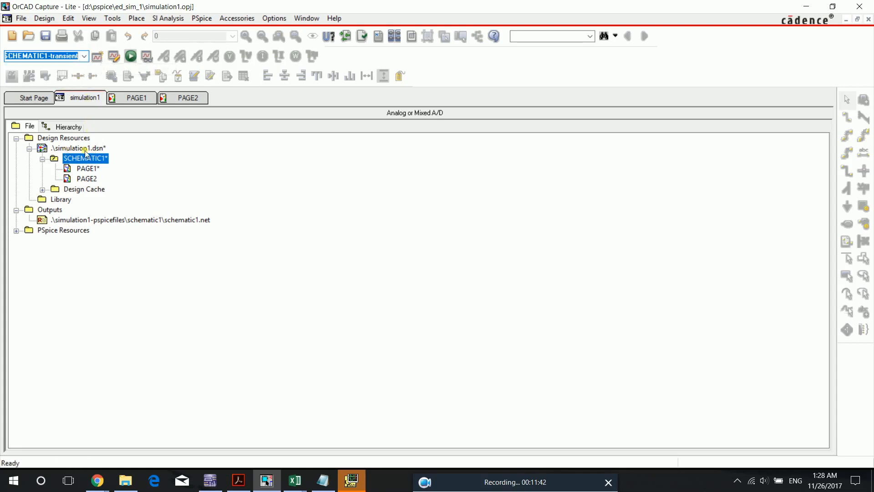
click(137, 97)
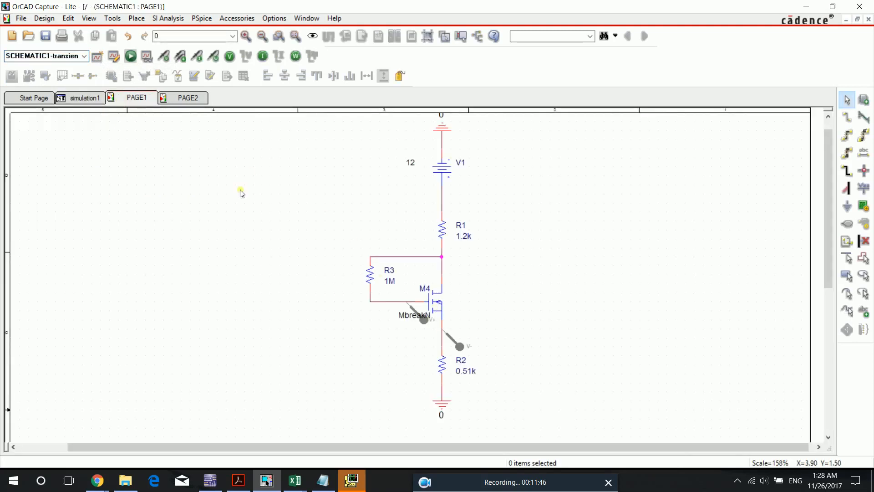
- Open PAGE2, review the PSpice model text of MOSFET M3 without changing it, and close the model editor
click(187, 97)
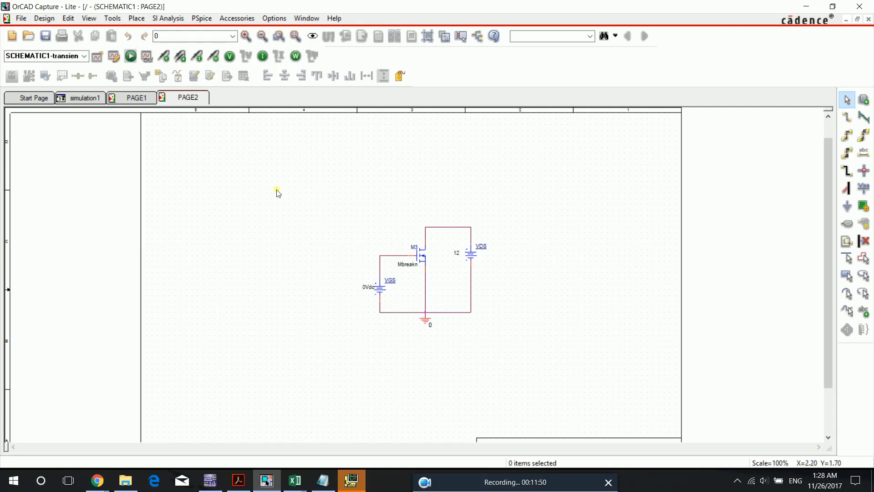
click(246, 38)
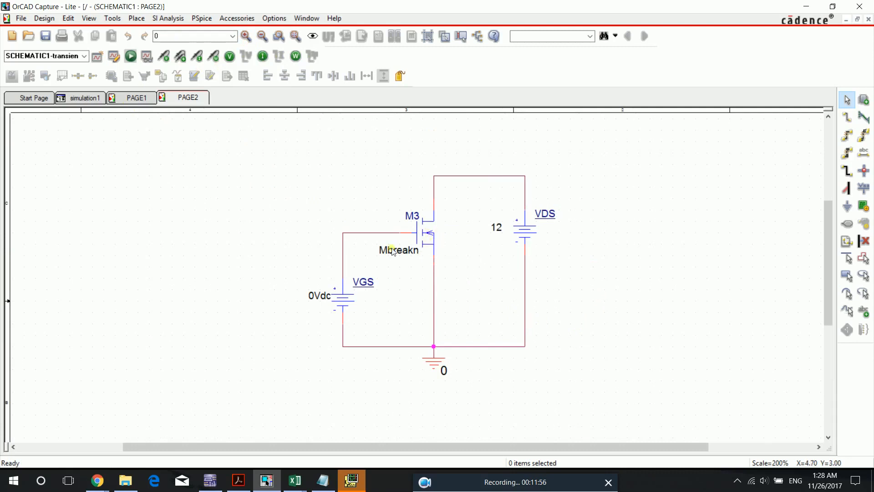
click(432, 237)
right_click(432, 238)
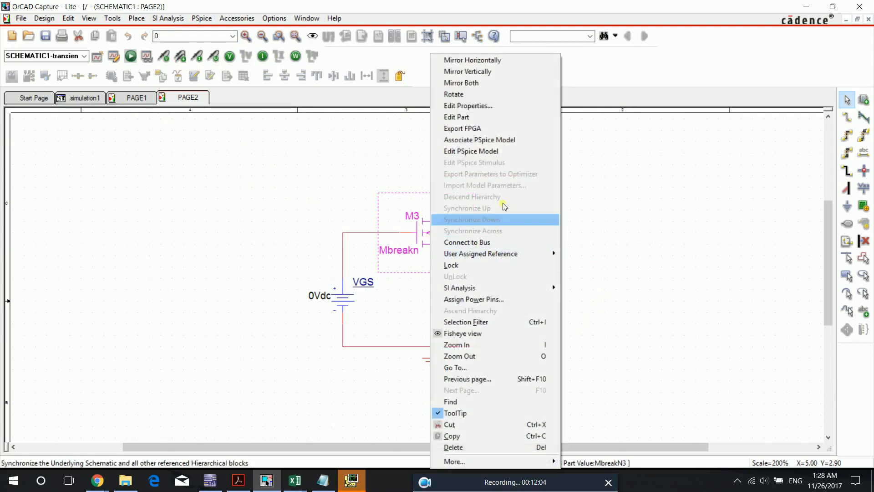
click(451, 151)
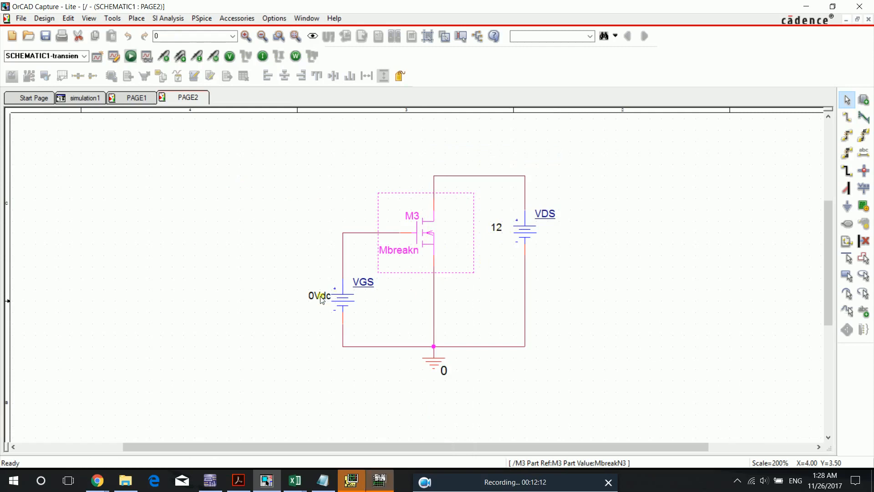
click(390, 470)
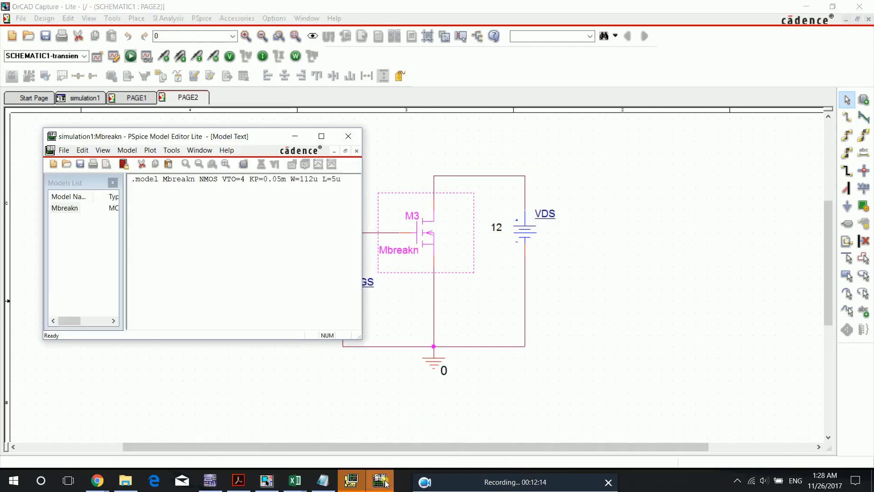
drag(344, 179, 243, 180)
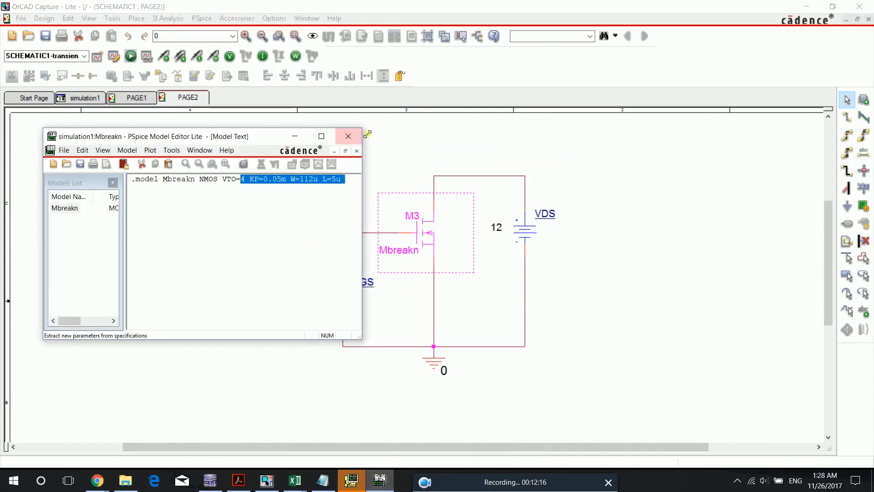
click(348, 136)
click(449, 239)
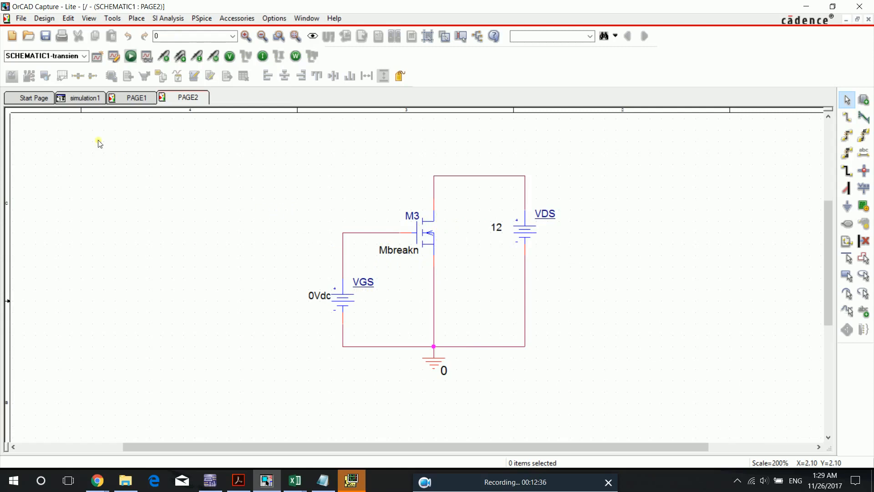
- Make SCHEMATIC1-dc sweep the active simulation profile
click(85, 56)
click(84, 58)
click(84, 58)
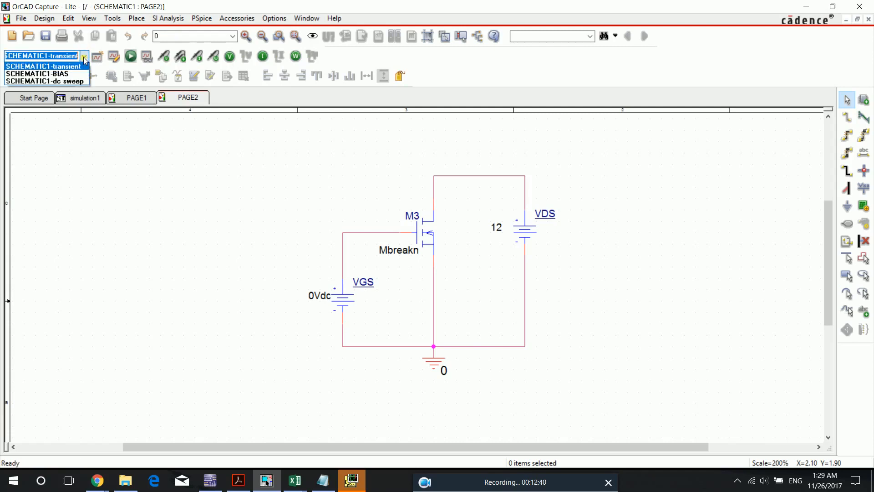
click(69, 82)
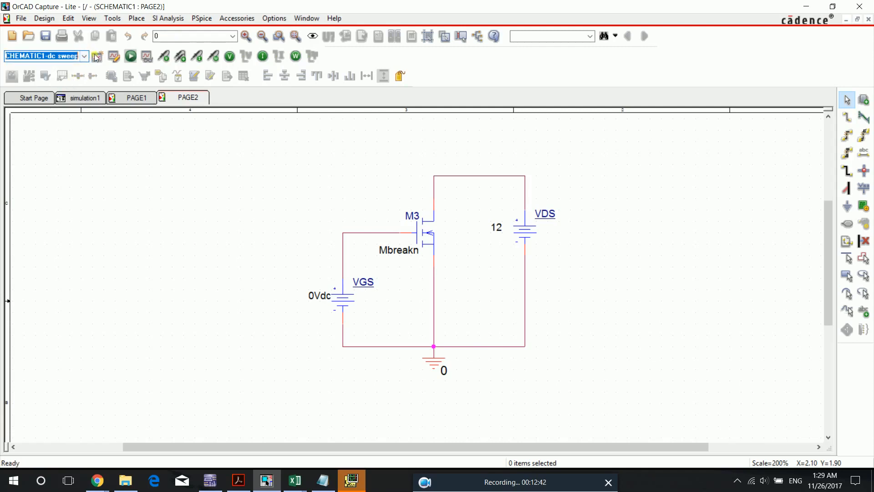
- Review the dc sweep profile's sweep variable, linear sweep type, start value, end value and increment, and accept the settings
click(112, 58)
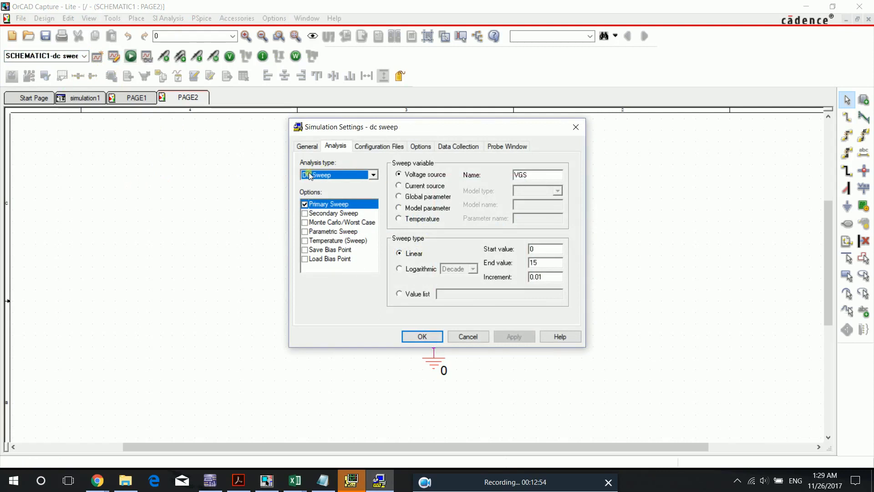
drag(413, 130, 123, 139)
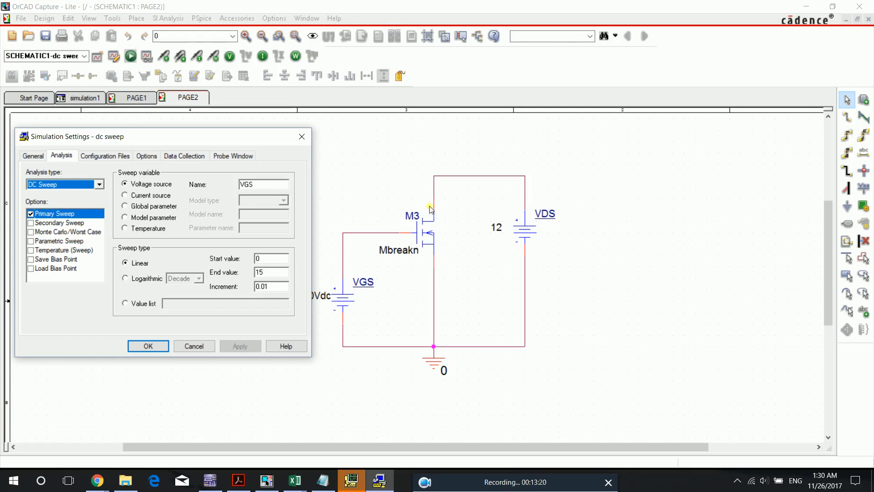
drag(278, 187, 185, 186)
click(272, 187)
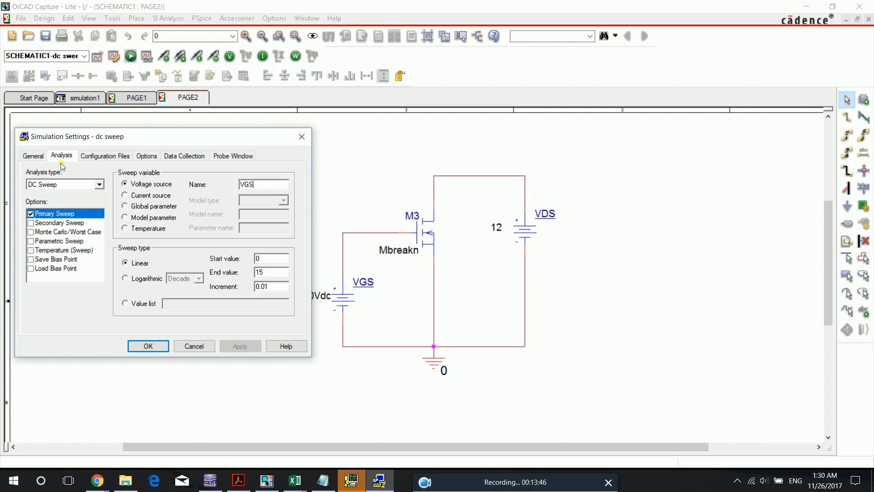
click(124, 184)
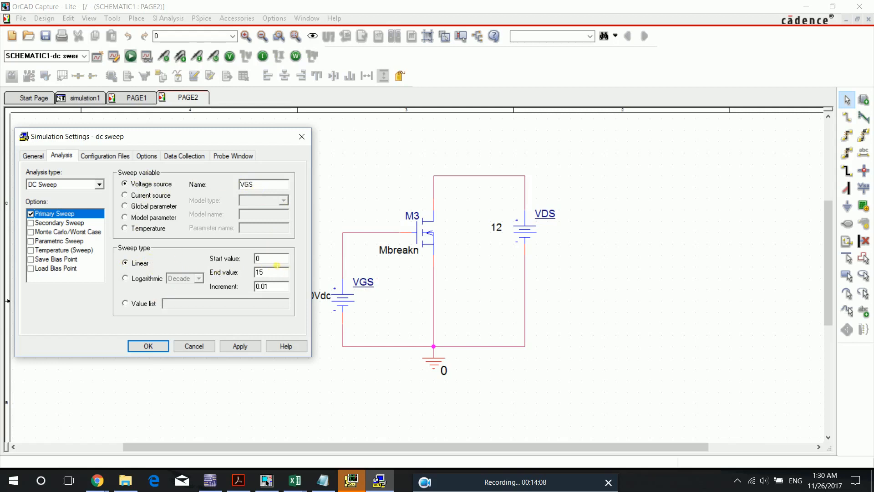
click(273, 261)
double_click(269, 263)
double_click(280, 275)
click(277, 290)
click(149, 346)
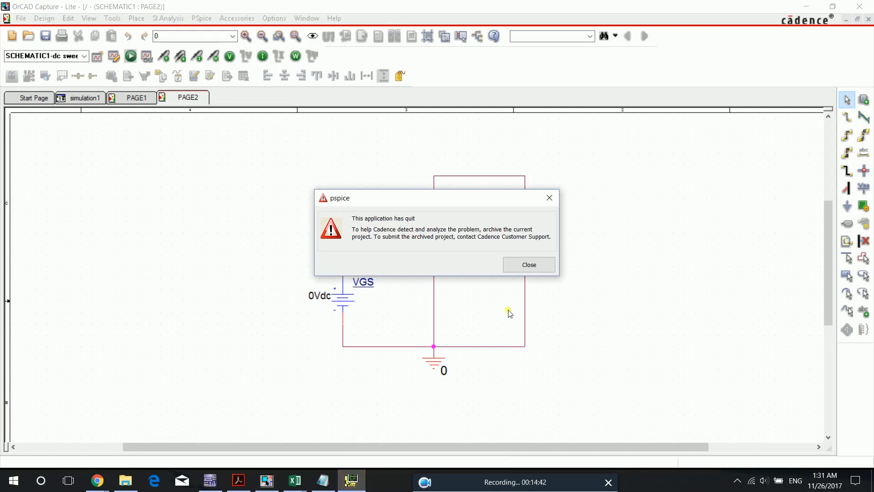
- Dismiss the pspice error dialog, run the dc sweep simulation and switch to its PSpice A/D plot window
click(529, 265)
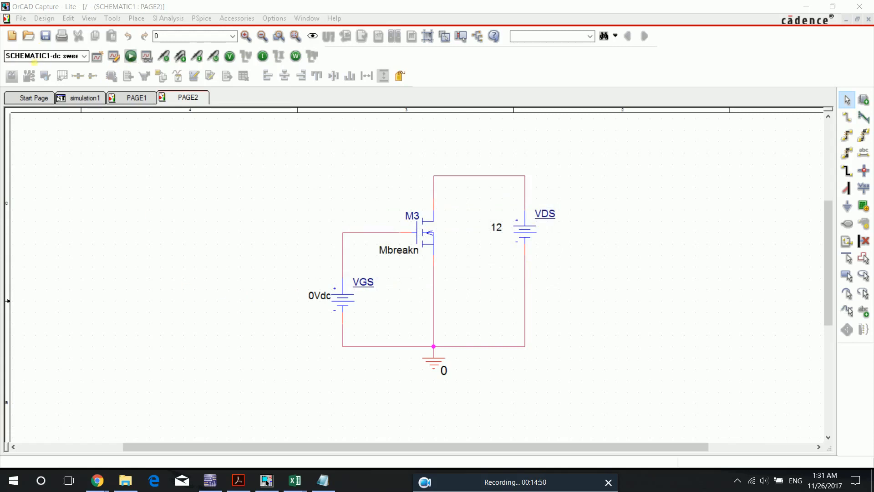
click(130, 56)
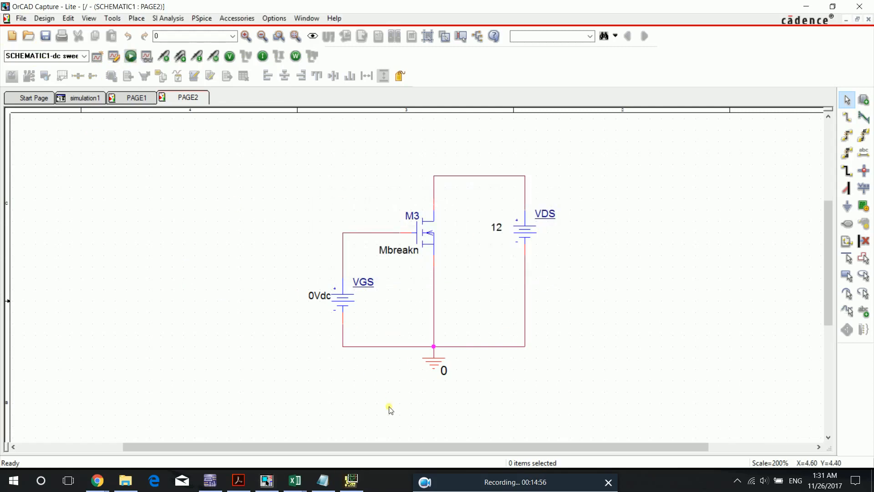
click(348, 487)
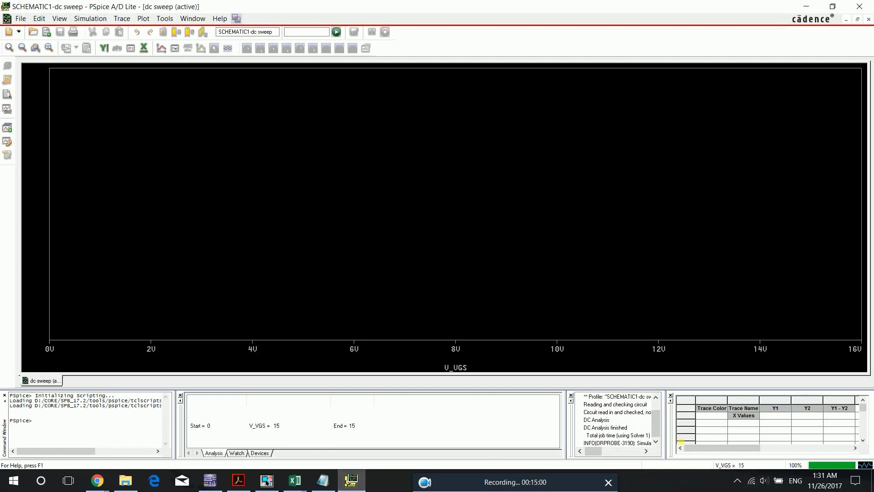
click(359, 486)
click(360, 483)
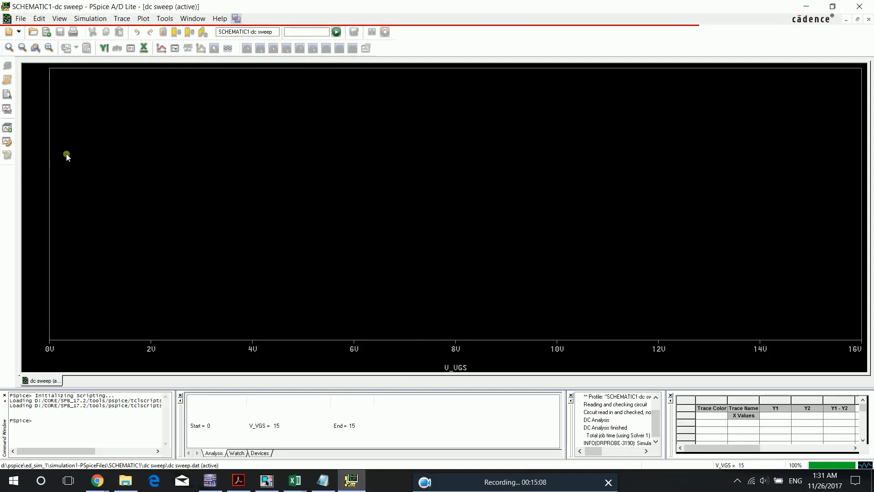
- Start adding a trace to the dc sweep plot and exclude power, alias names and voltages from the listed variables
click(160, 46)
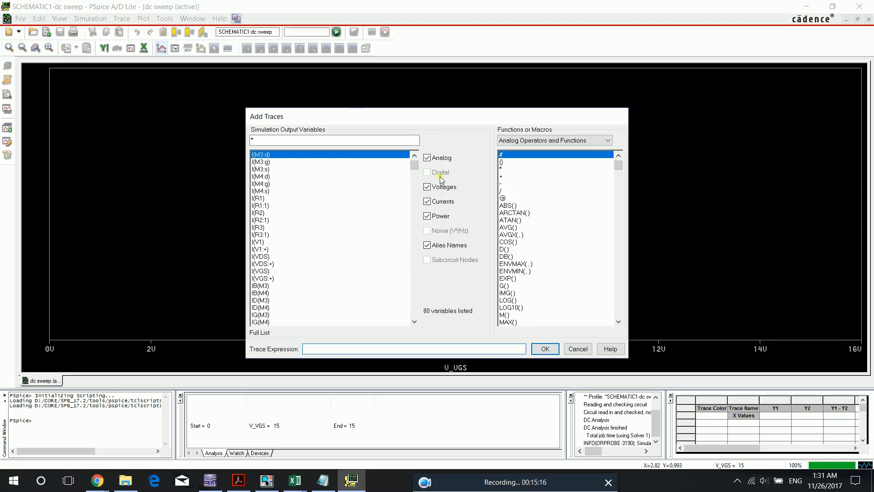
click(427, 216)
click(427, 245)
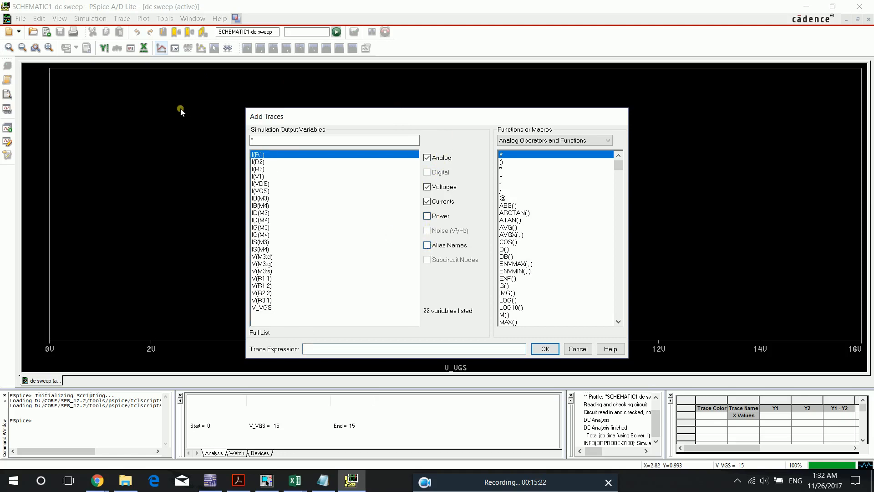
click(427, 187)
- Plot the drain current ID(M3) as the only trace, removing ID(M4) from the trace expression
click(264, 220)
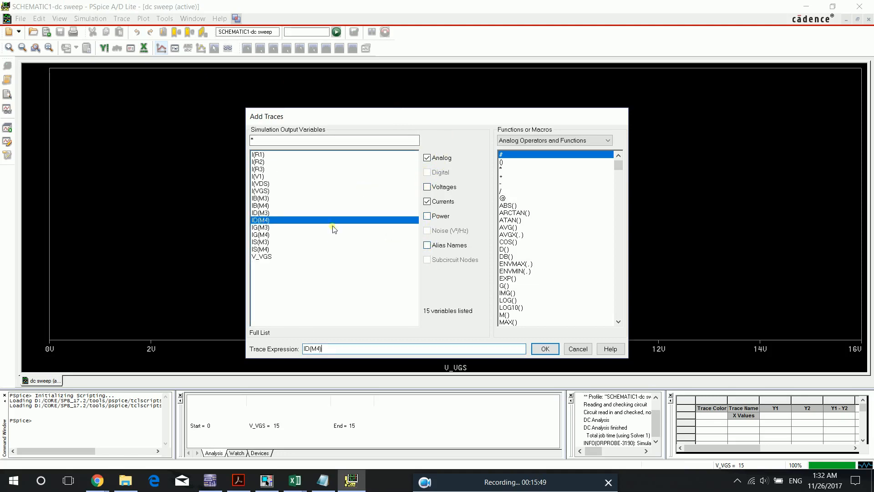
click(269, 212)
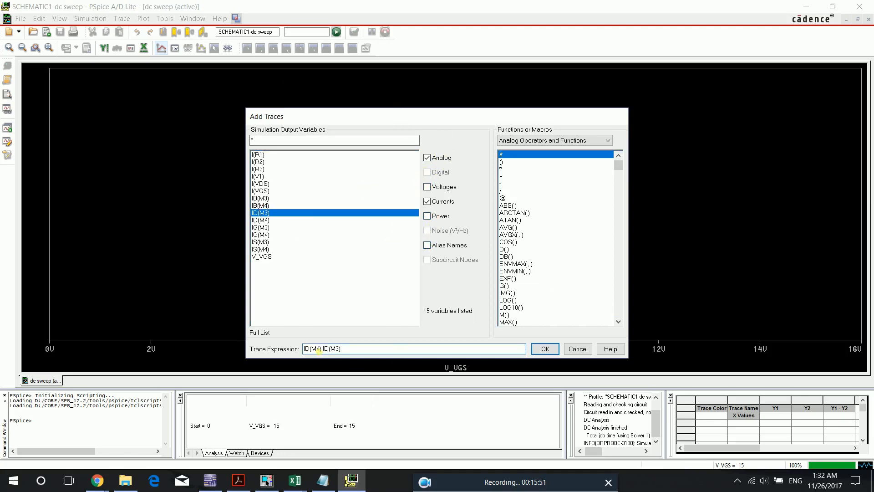
drag(326, 353, 290, 345)
key(Delete)
click(544, 349)
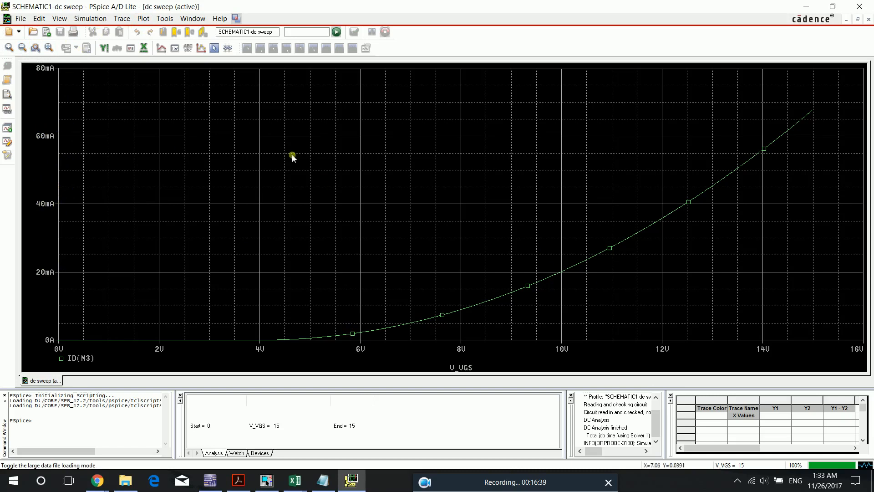
- Zoom the plot to the area from 0 V to slightly beyond 12 V and from 0 A to about 10 mA
click(33, 48)
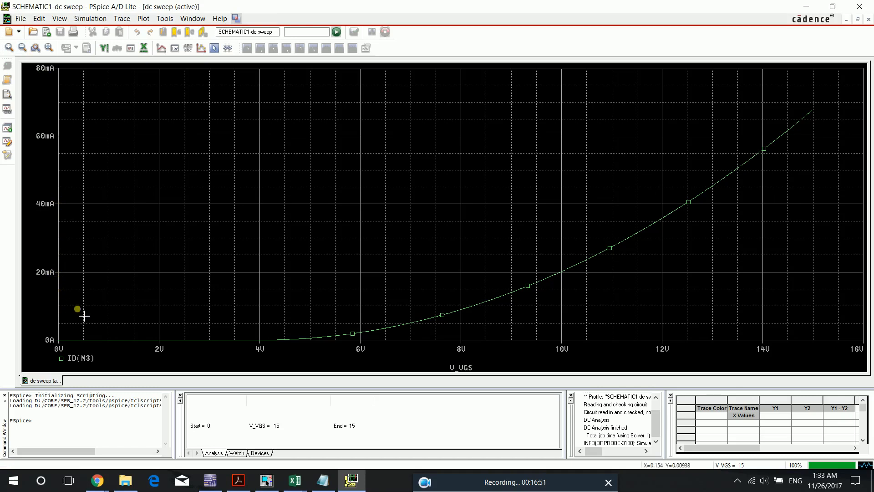
drag(543, 343, 664, 345)
click(473, 260)
click(35, 48)
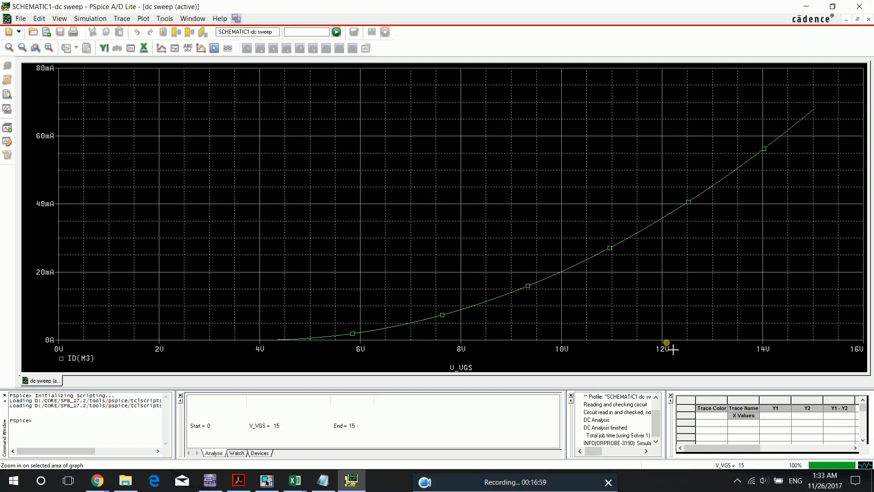
mouse_move(688, 341)
mouse_down()
mouse_move(604, 321)
mouse_move(228, 275)
mouse_move(56, 281)
mouse_move(49, 312)
mouse_up()
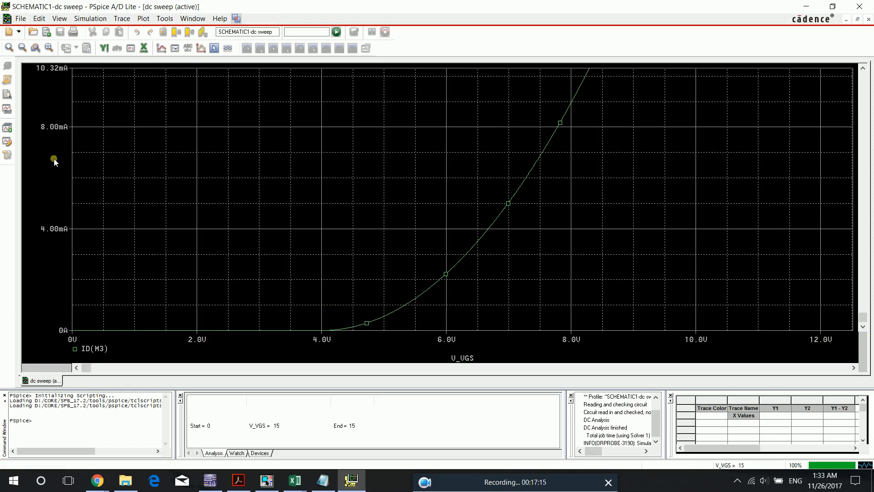
- Check the two load-line intercepts for Vgs and Id in the Notepad notes and return to the PSpice A/D plot
click(323, 481)
click(294, 200)
drag(327, 180, 176, 169)
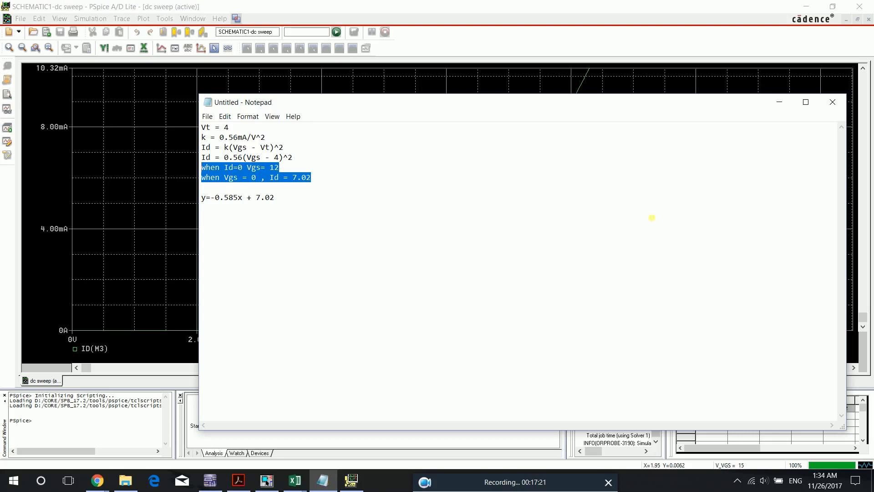
click(779, 102)
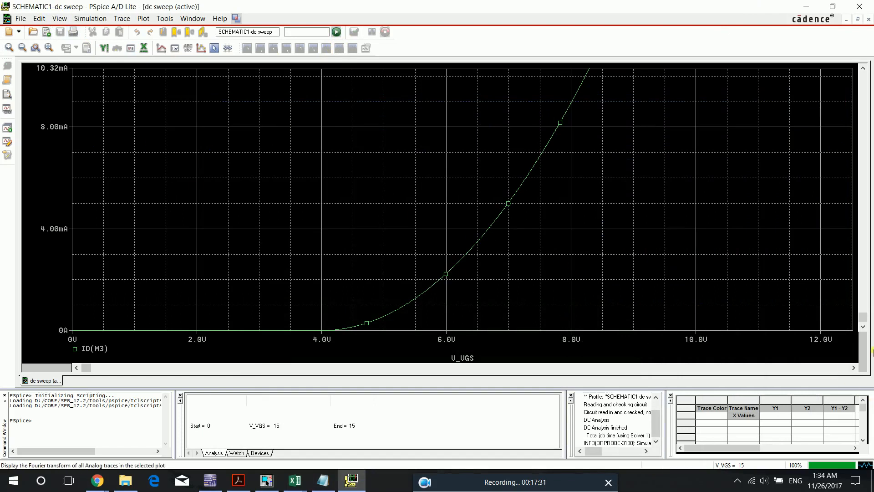
click(144, 19)
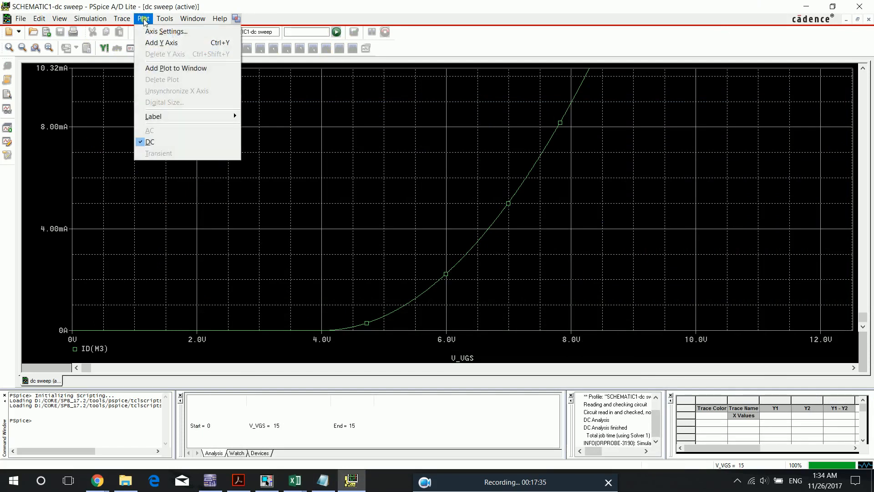
mouse_move(178, 117)
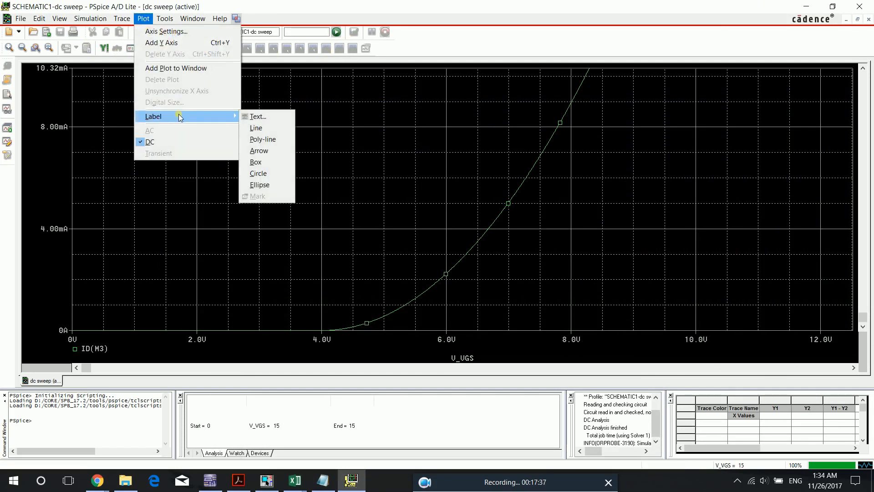
click(264, 128)
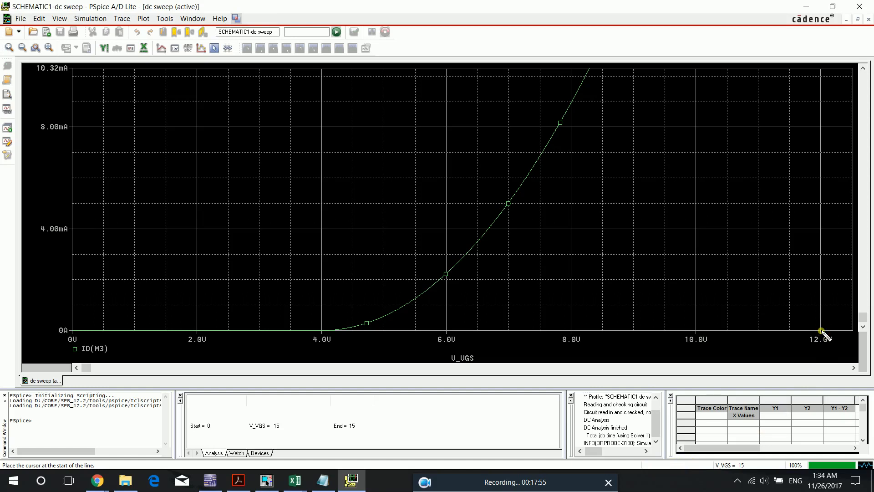
click(781, 318)
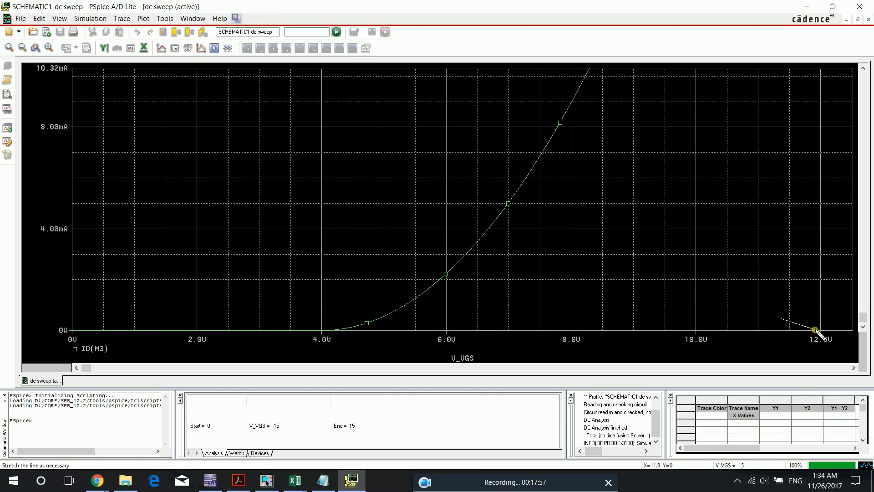
right_click(815, 331)
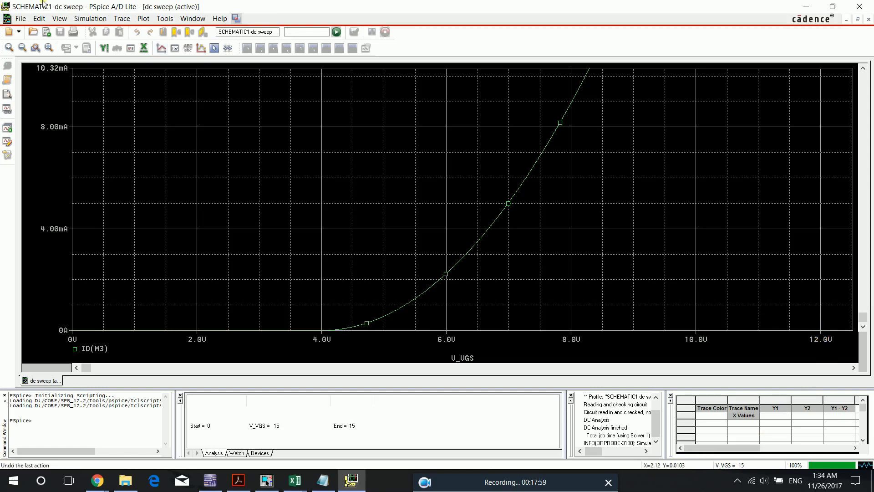
click(145, 20)
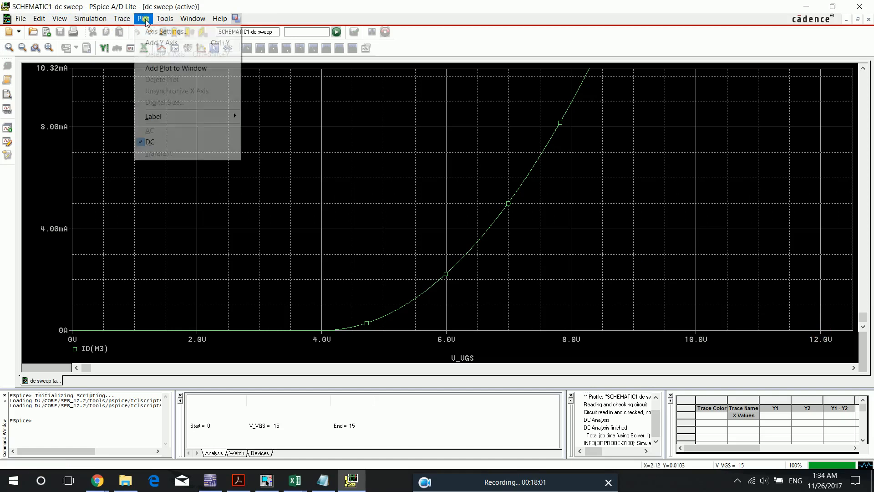
mouse_move(198, 118)
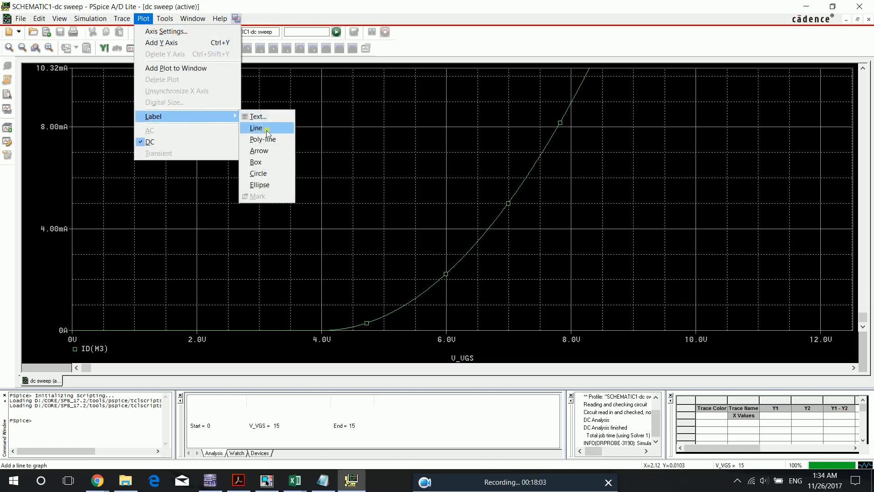
click(264, 128)
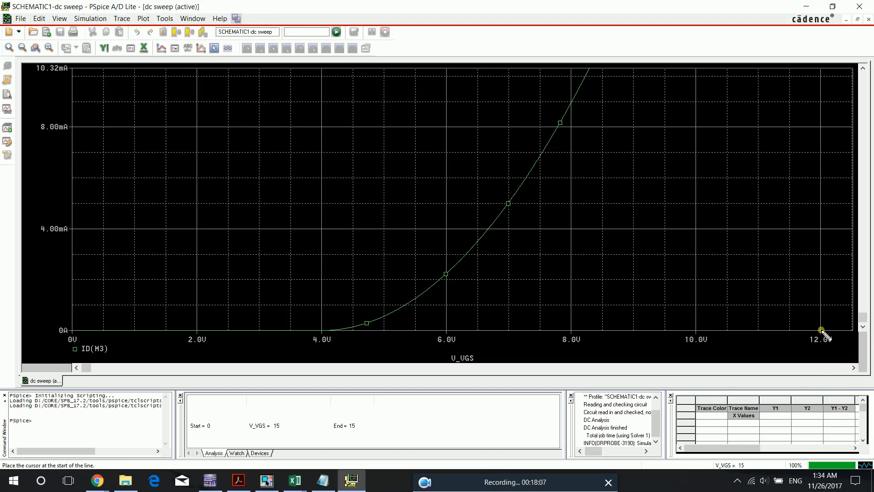
click(738, 307)
key(Escape)
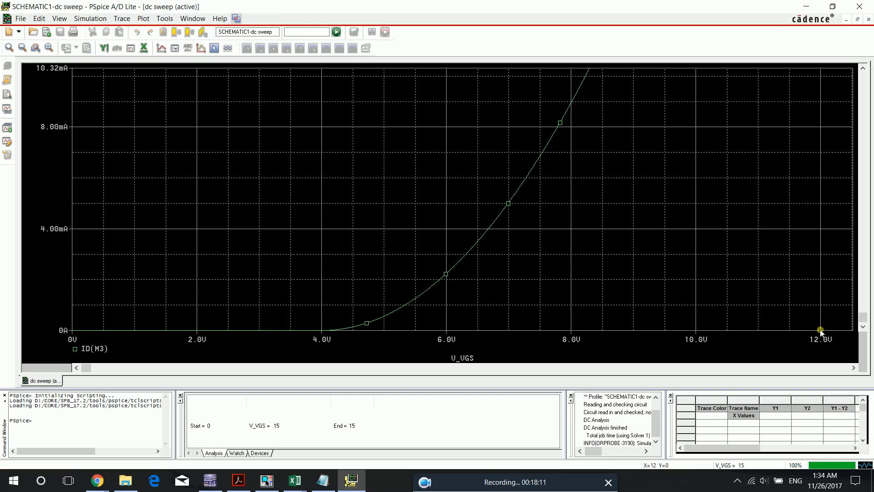
- Draw a straight load line from 12 V at 0 A to about 7.06 mA at 0 V and examine its crossing with ID(M3)
click(144, 18)
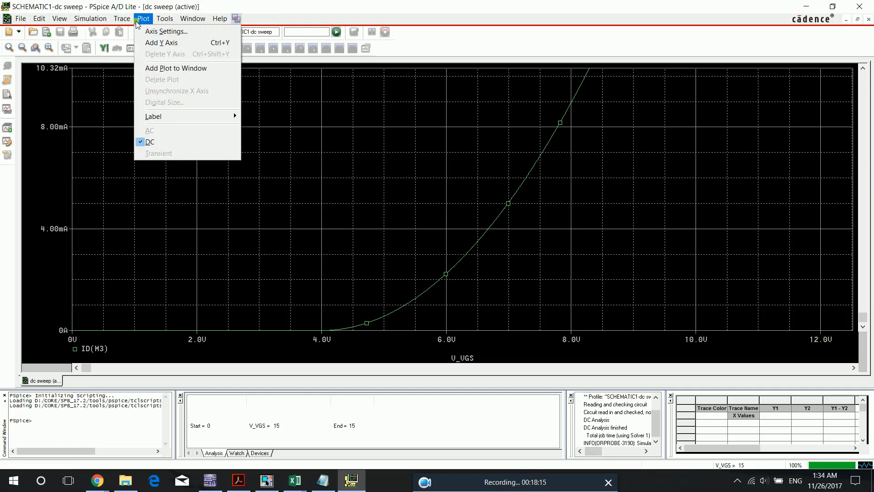
mouse_move(193, 118)
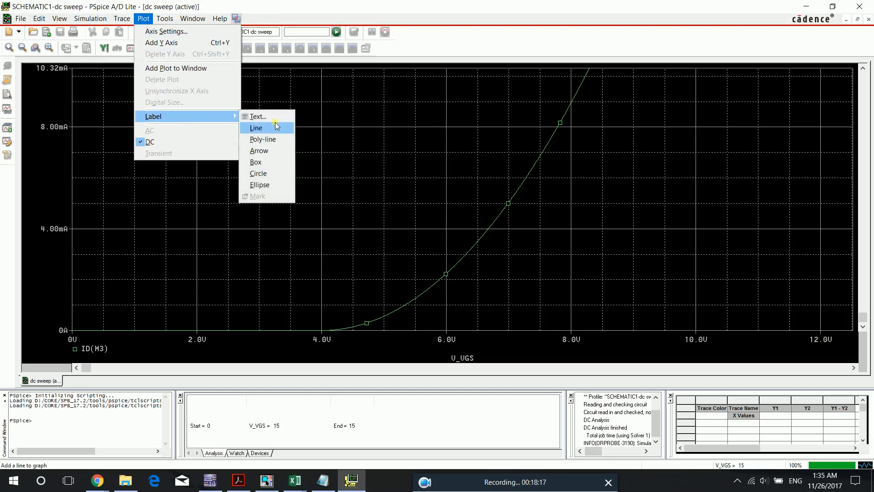
click(270, 129)
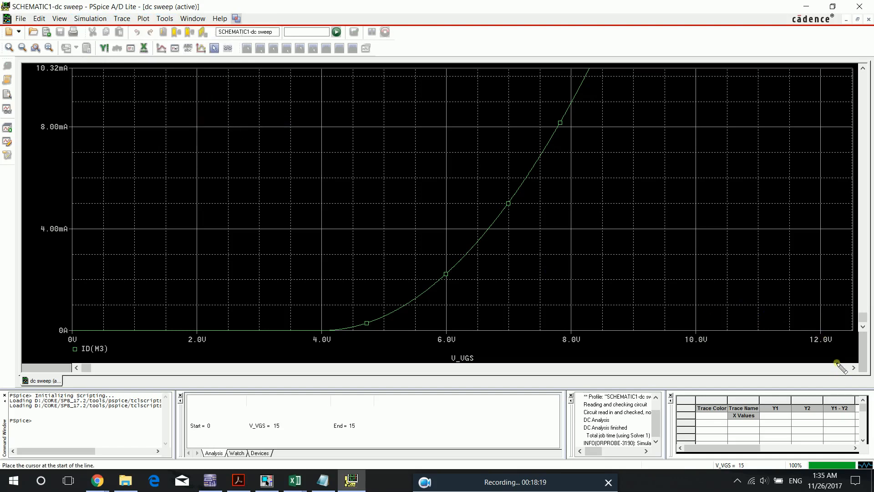
click(821, 329)
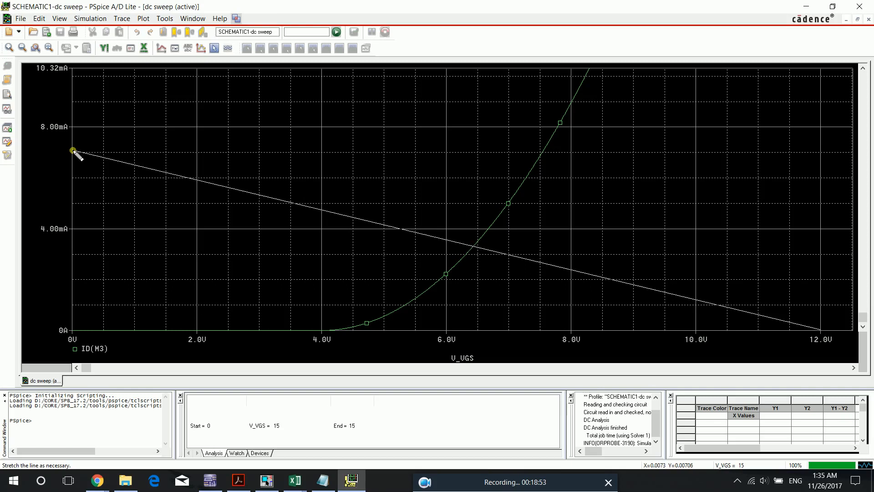
click(73, 152)
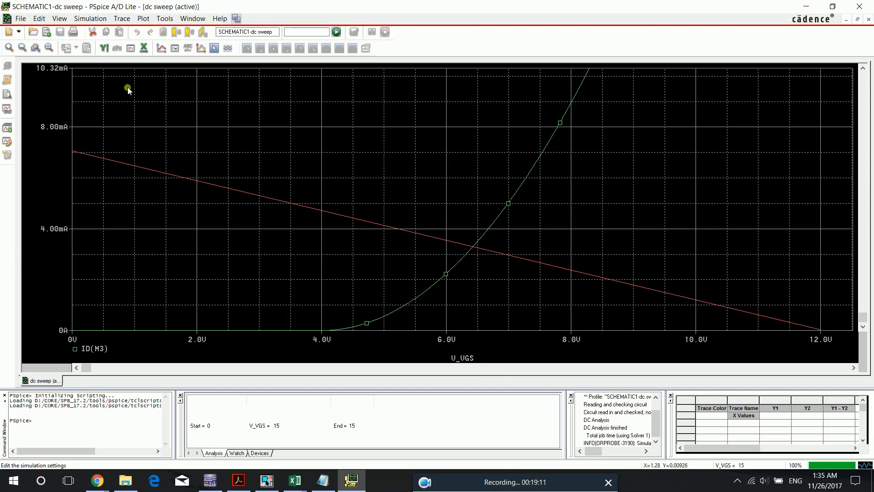
click(38, 49)
drag(531, 207, 410, 291)
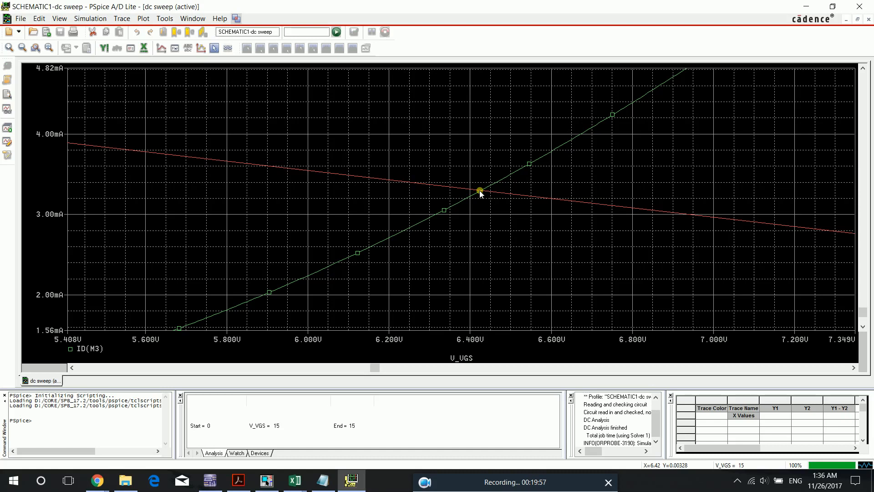
- Switch to OrCAD Capture, open PAGE1 and run the simulation with the SCHEMATIC1-transient profile
click(267, 481)
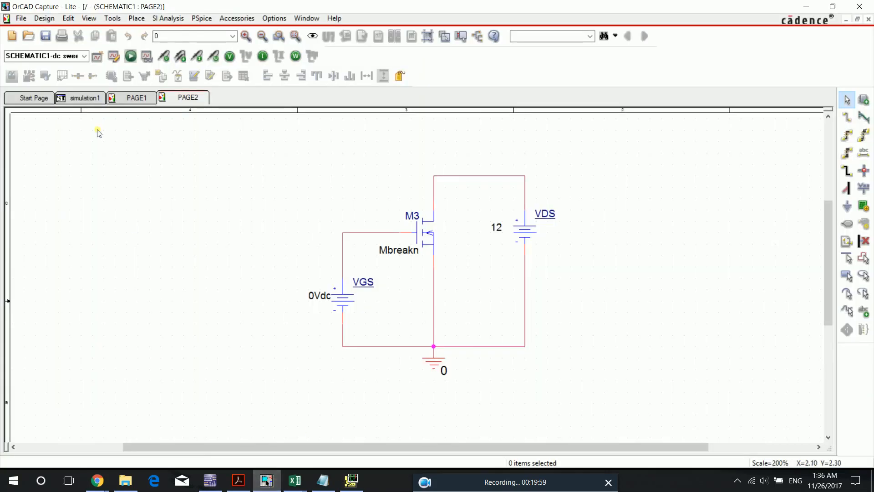
click(146, 104)
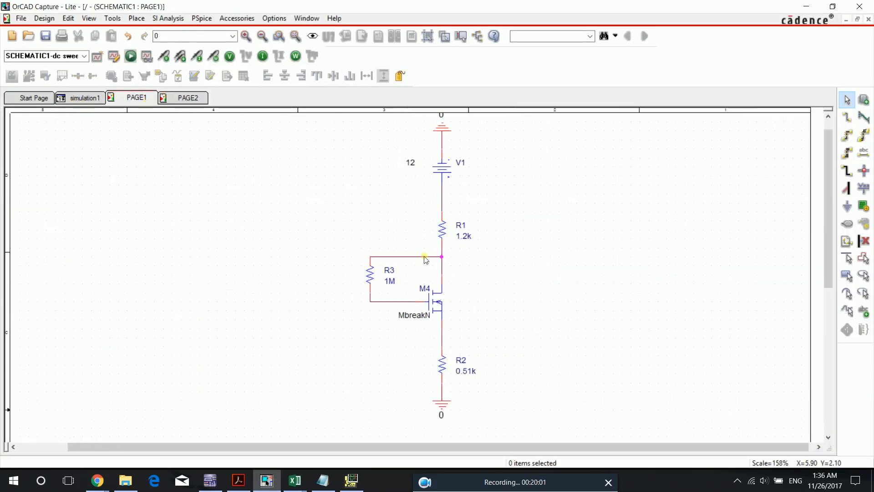
click(84, 55)
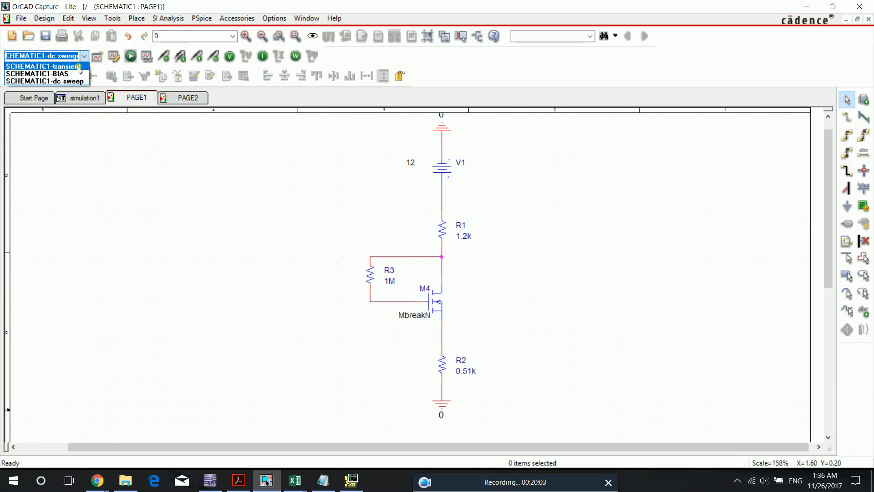
click(69, 67)
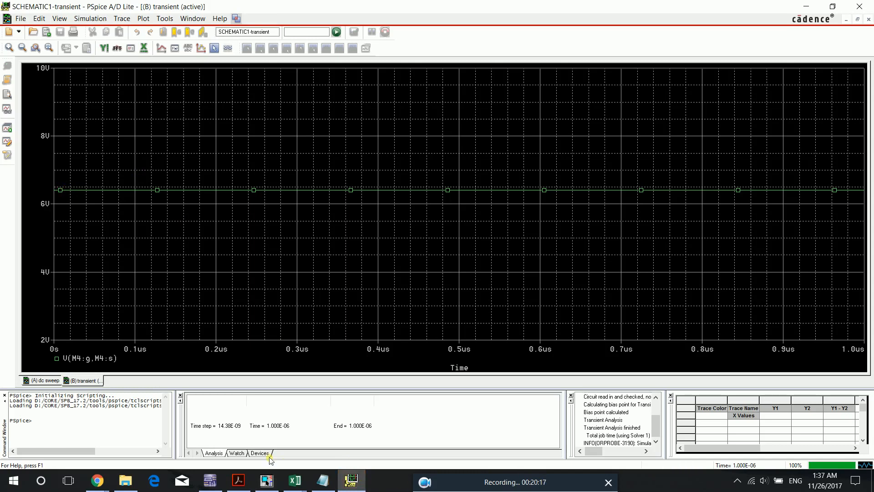
- Return to OrCAD Capture, run the SCHEMATIC1-BIAS simulation and display the bias voltages and currents on PAGE1
click(267, 481)
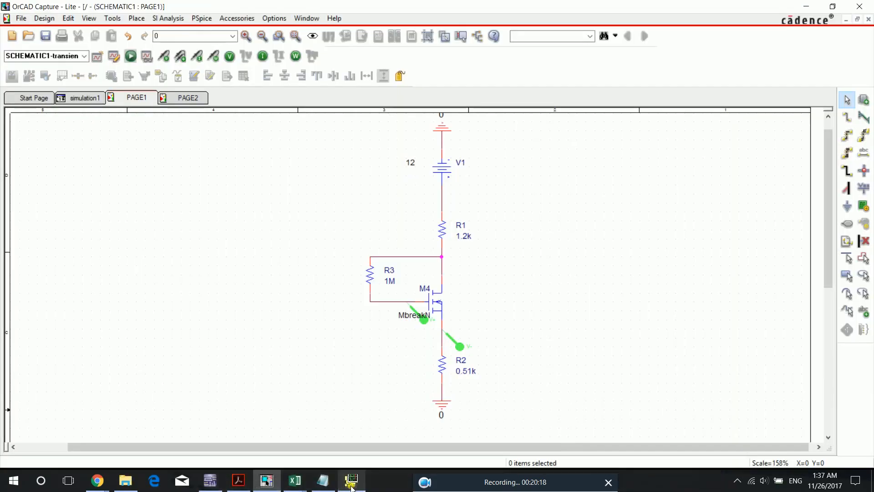
click(84, 56)
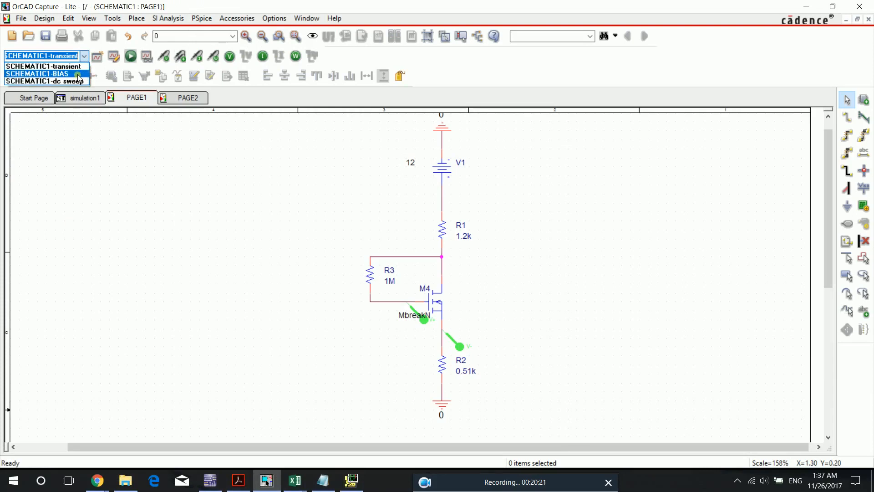
click(77, 75)
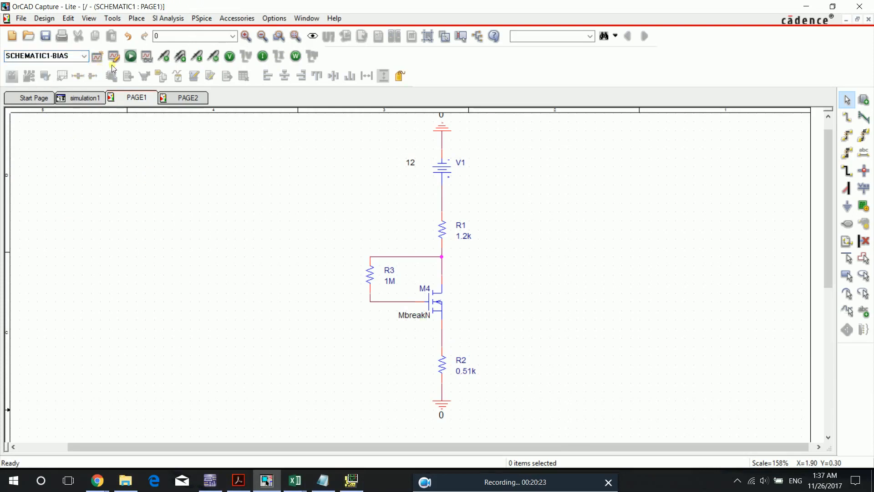
click(130, 56)
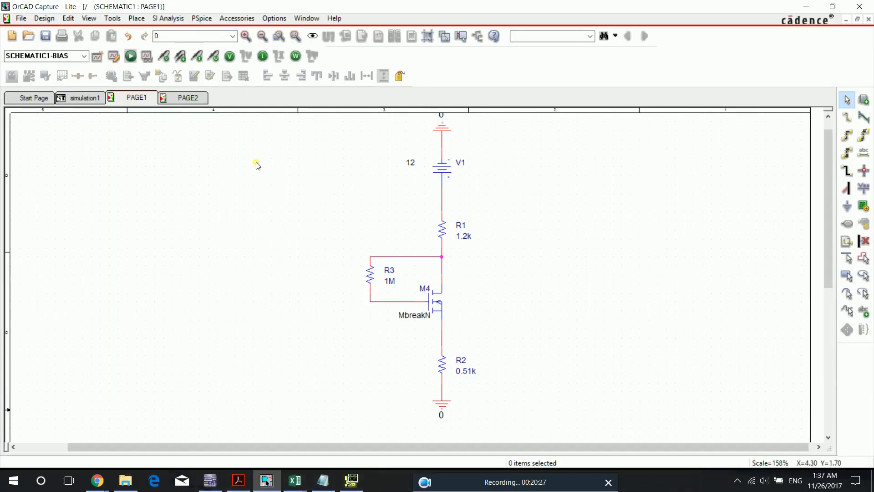
click(230, 56)
click(263, 56)
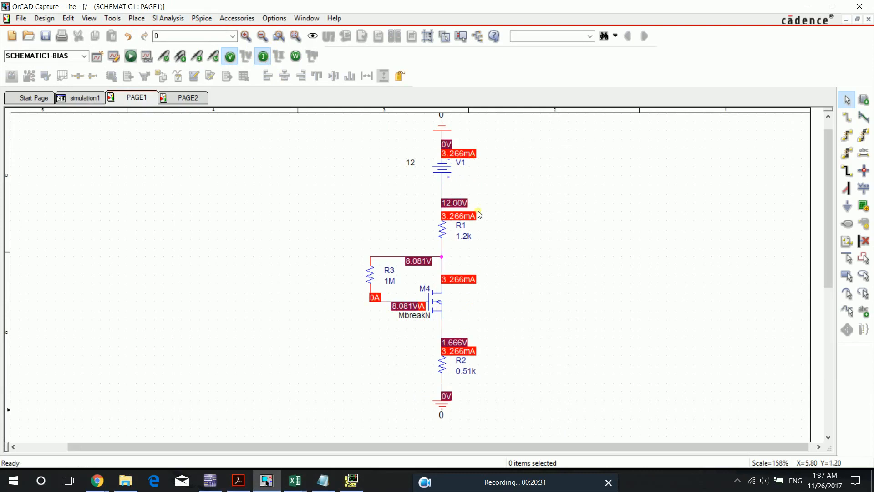
click(349, 487)
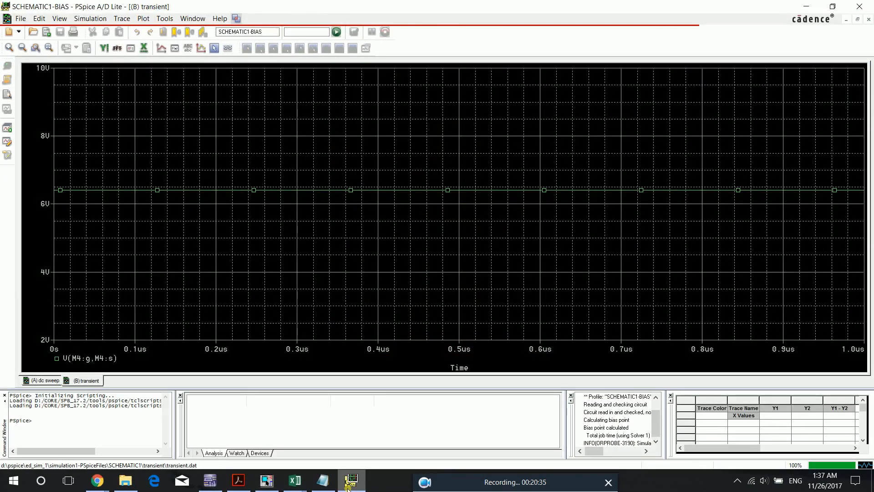
click(349, 486)
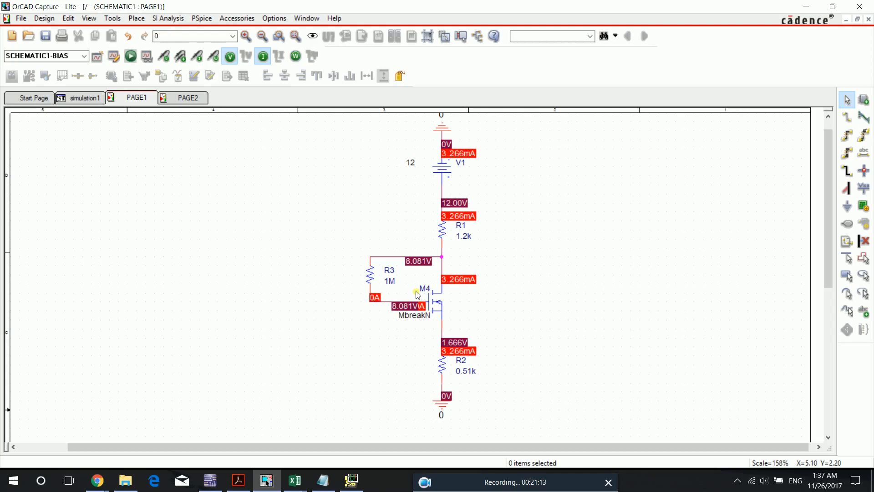
click(582, 483)
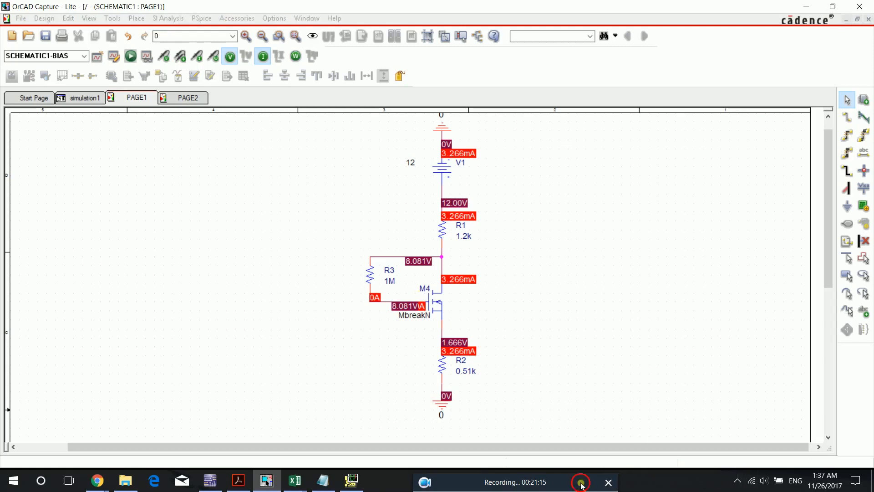